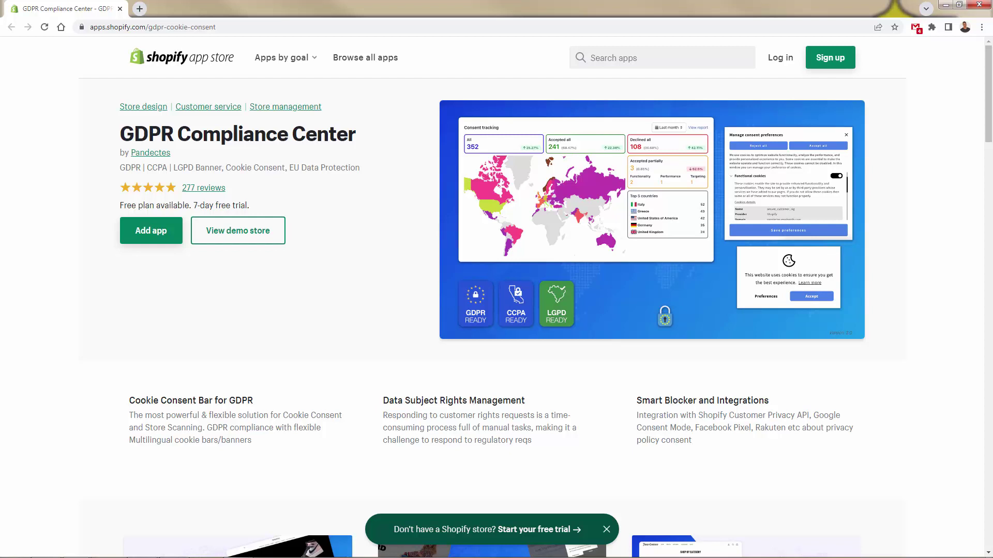
# Scroll the listing down to the pricing plans: Basic free, Plus $6.99, Premium $14.99, Enterprise $29.99.
pyautogui.scroll(-2, 153, 402)
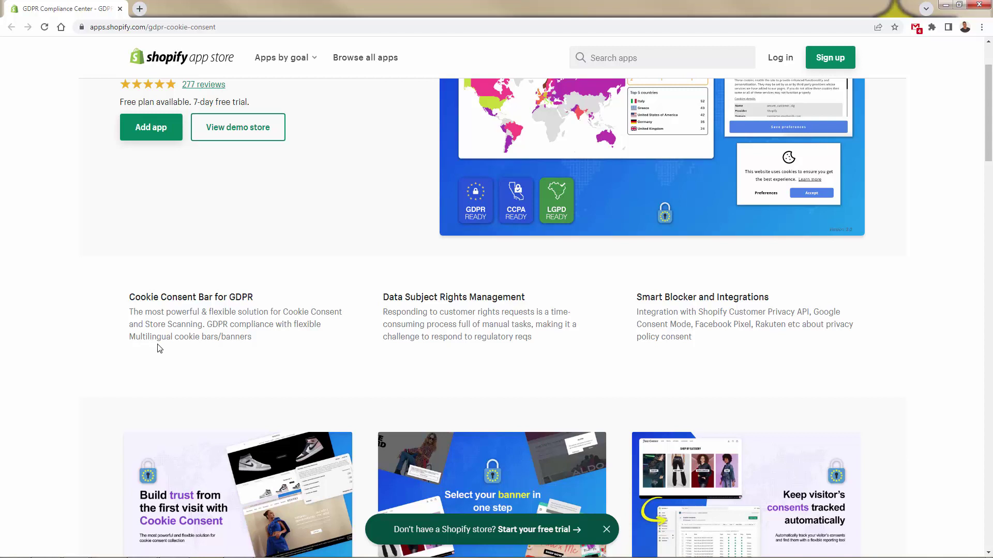
pyautogui.scroll(-1, 159, 349)
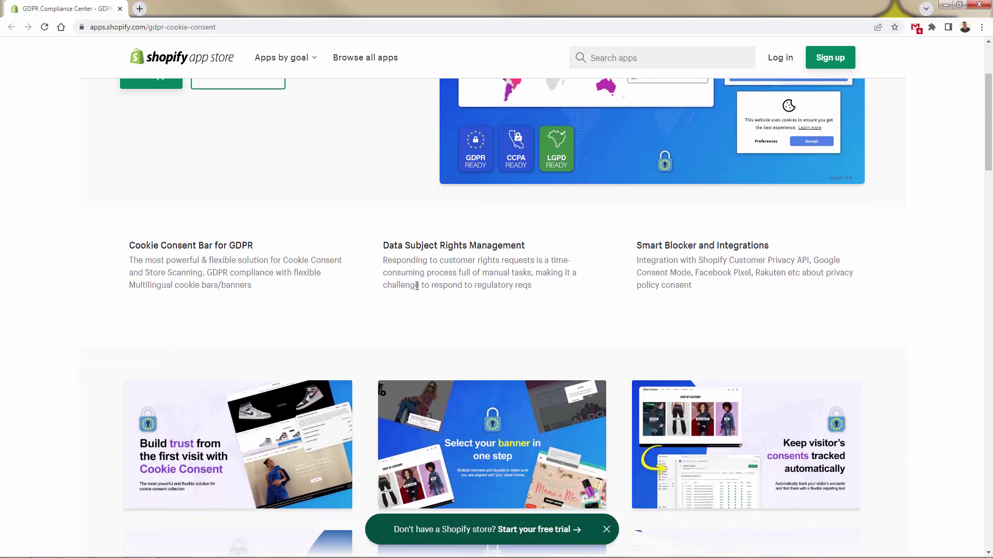
pyautogui.scroll(-4, 417, 286)
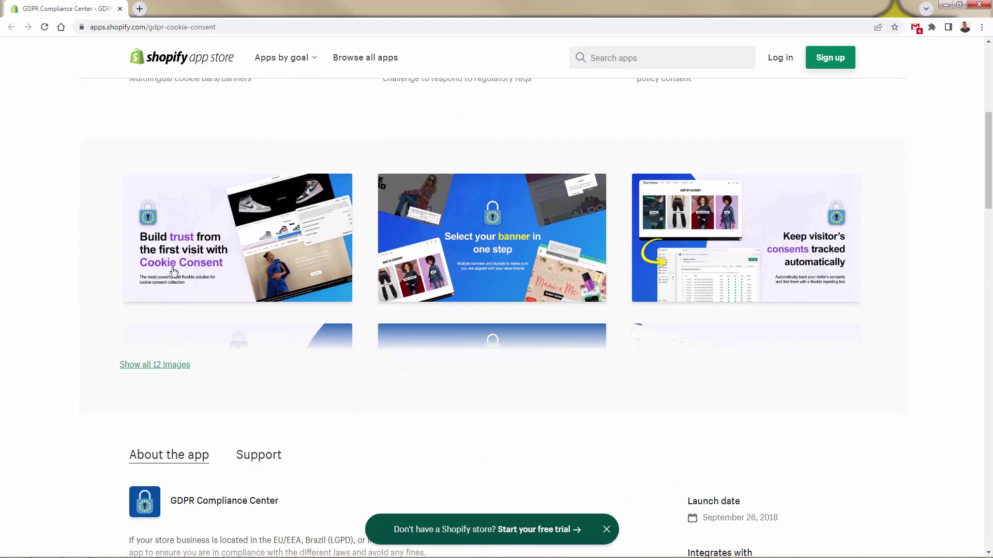
pyautogui.scroll(-4, 87, 307)
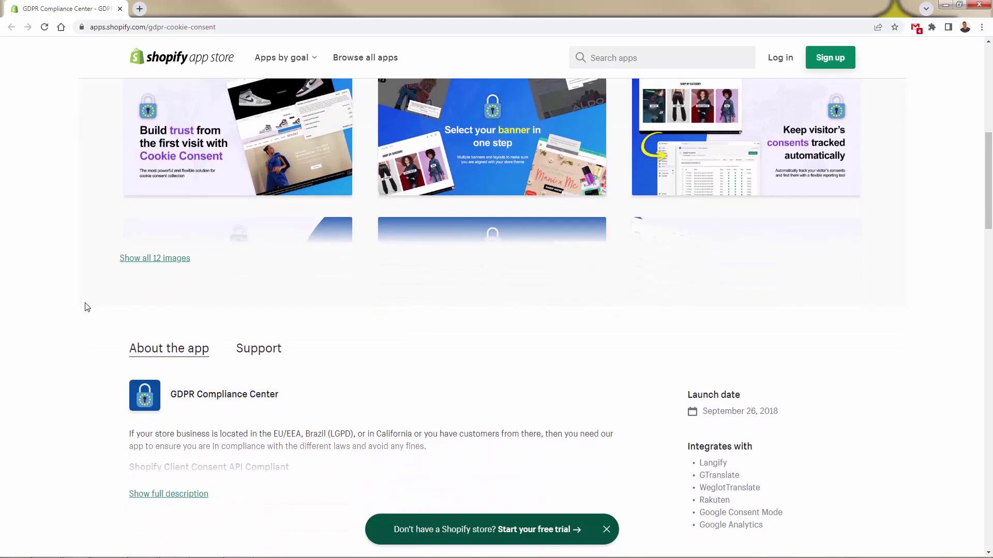
pyautogui.scroll(-6, 87, 308)
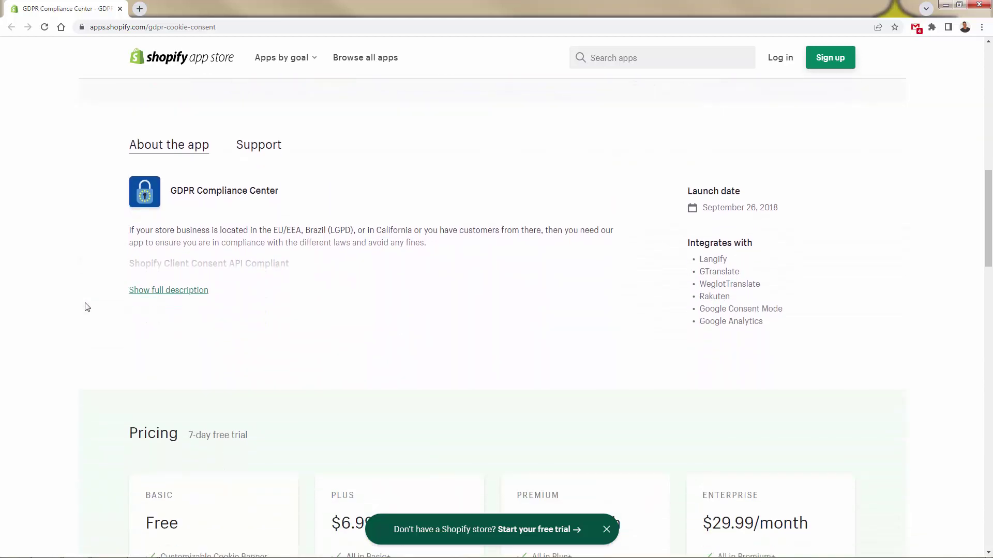
pyautogui.scroll(-1, 87, 308)
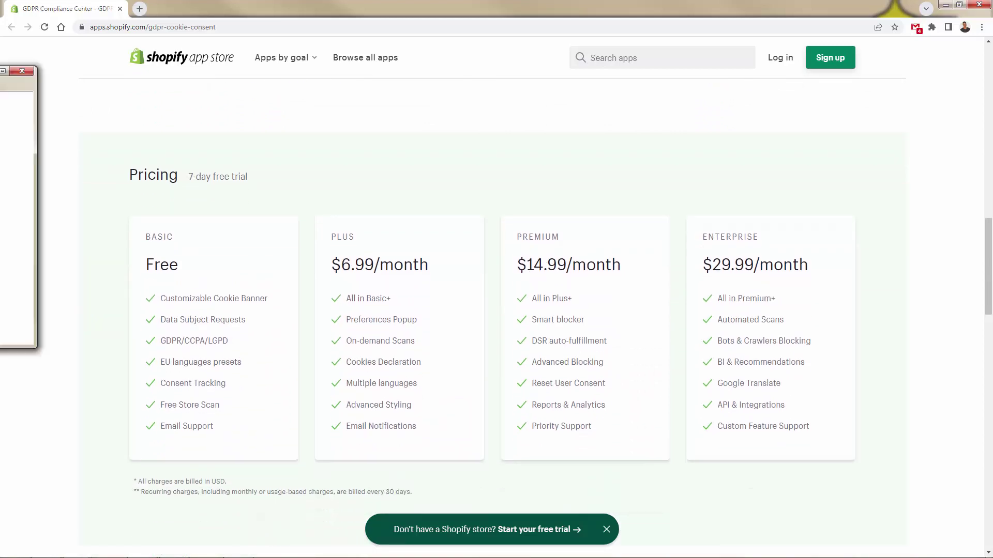
# Read through the app's 5-star reviews, then return to the GDPR Compliance Center listing tab.
pyautogui.scroll(-3, 278, 295)
pyautogui.scroll(-4, 278, 295)
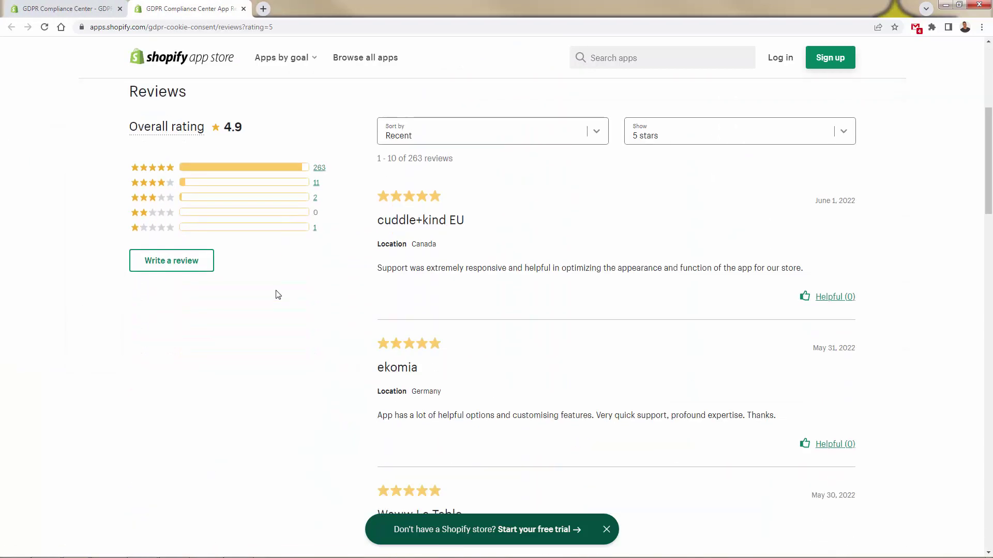
pyautogui.scroll(-7, 273, 293)
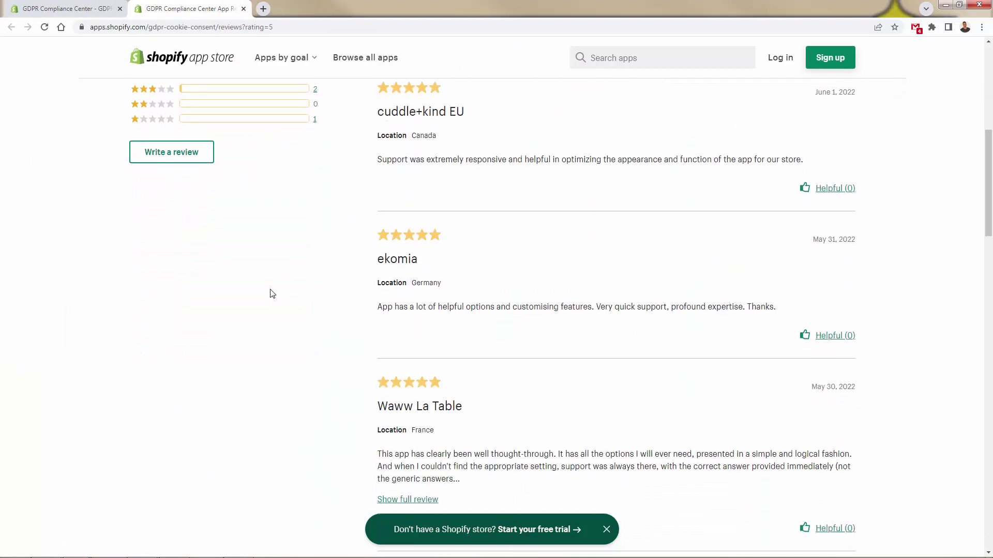
pyautogui.scroll(-14, 272, 294)
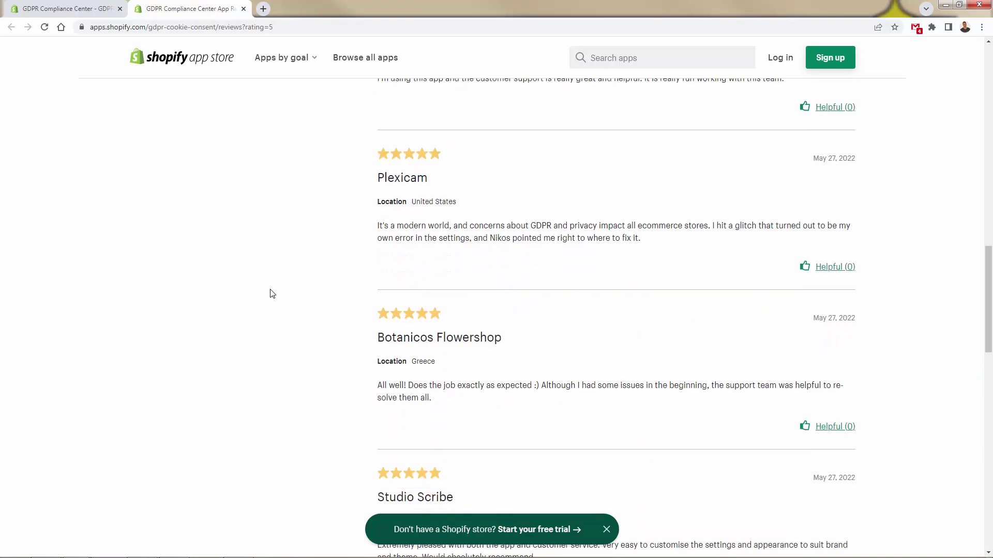
pyautogui.scroll(-7, 272, 294)
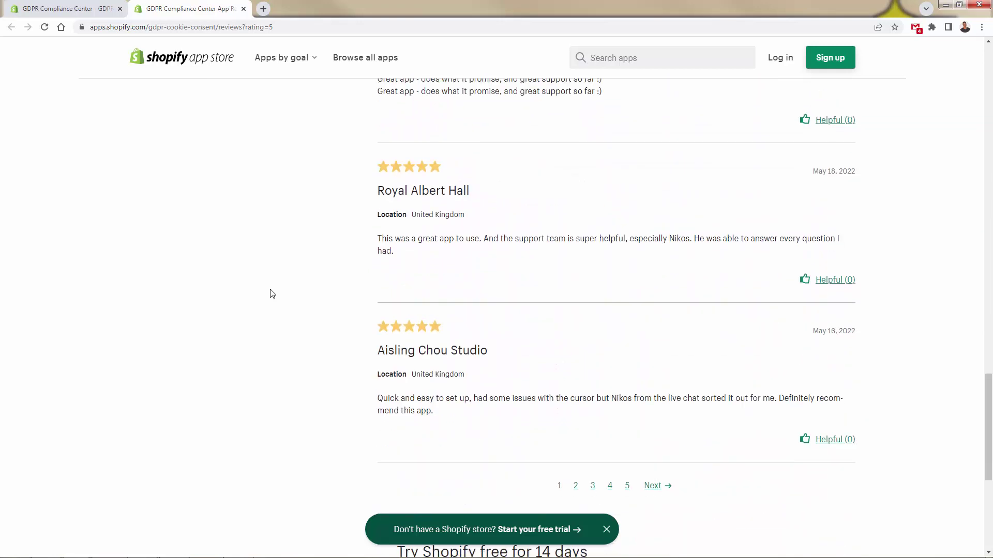
pyautogui.scroll(7, 590, 328)
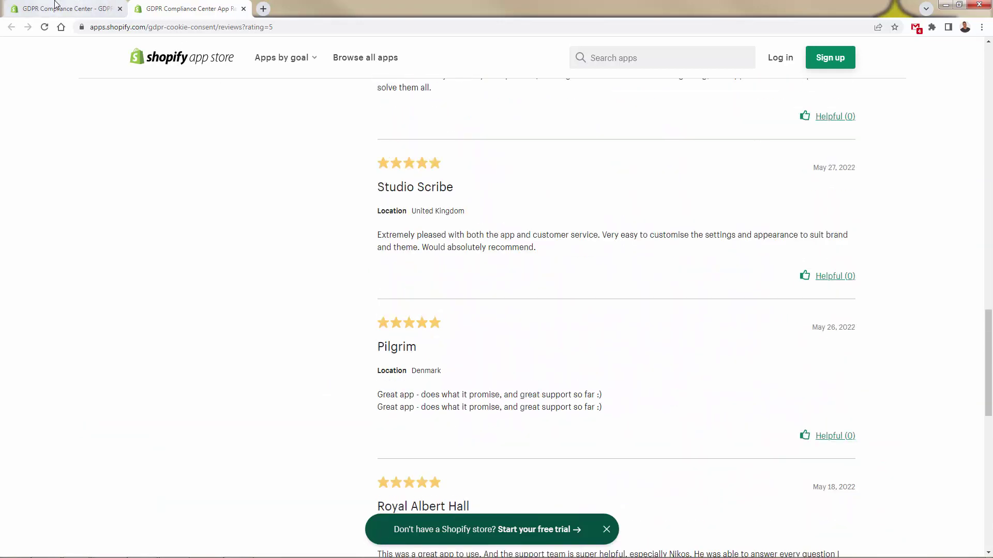
pyautogui.hotkey('ctrl', 'pageup')
pyautogui.scroll(18, 127, 227)
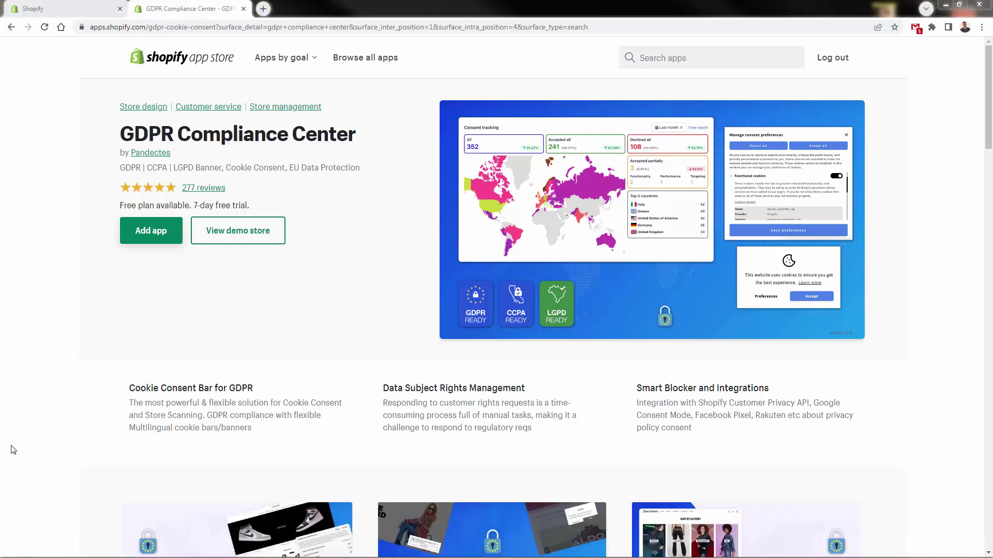
# Add GDPR Compliance Center to the Animal Lovers Co store and approve the installation.
pyautogui.click(154, 234)
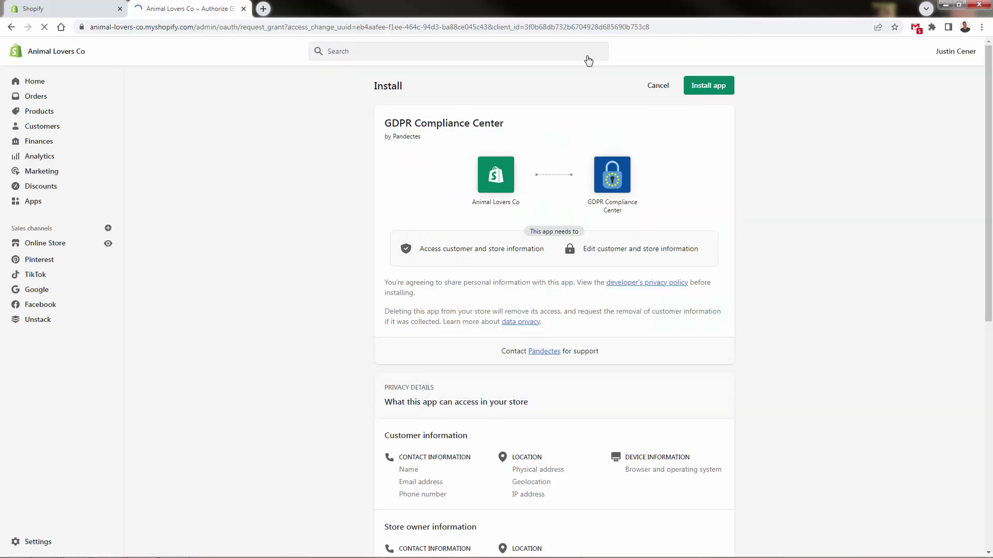
pyautogui.click(713, 85)
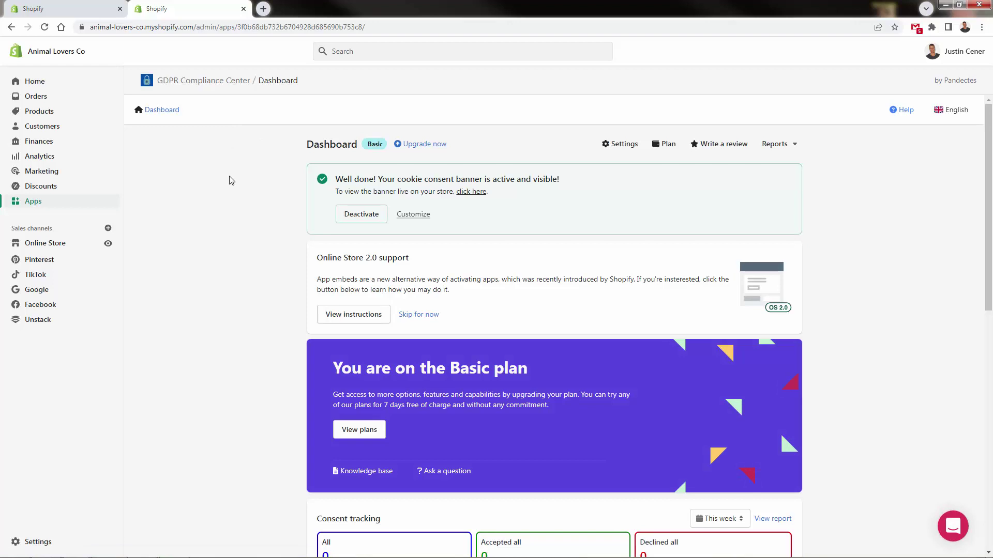
pyautogui.scroll(-1, 231, 180)
pyautogui.scroll(2, 231, 181)
pyautogui.scroll(-7, 231, 181)
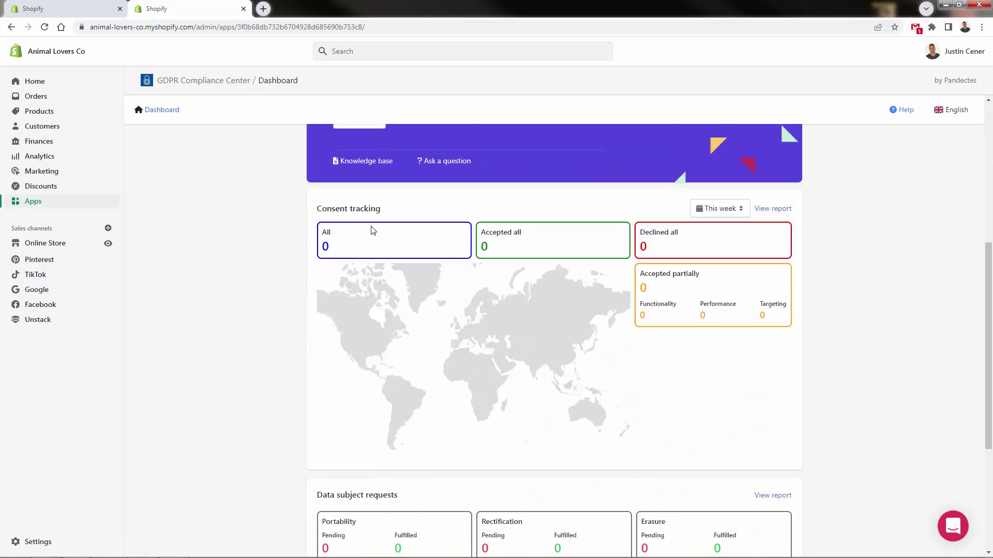
pyautogui.scroll(-1, 367, 230)
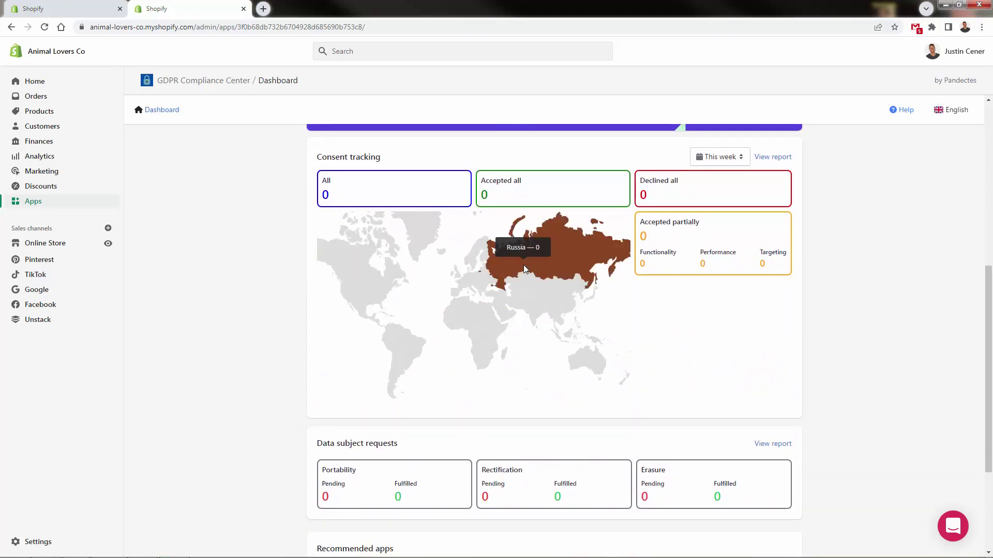
pyautogui.scroll(-2, 411, 269)
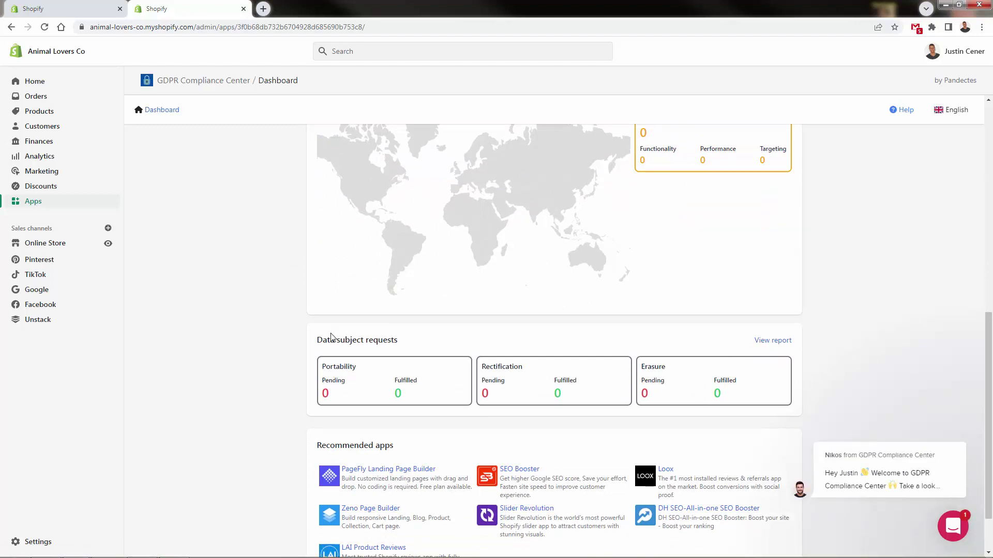
pyautogui.scroll(8, 295, 386)
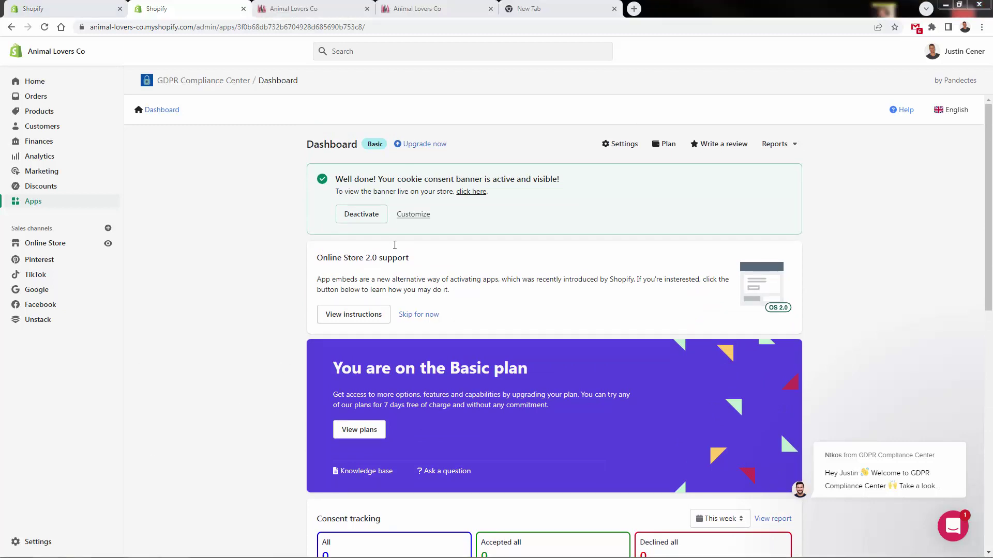
# View the live cookie banner on the Lovers Shop storefront, answer it, and return to the dashboard.
pyautogui.click(461, 192)
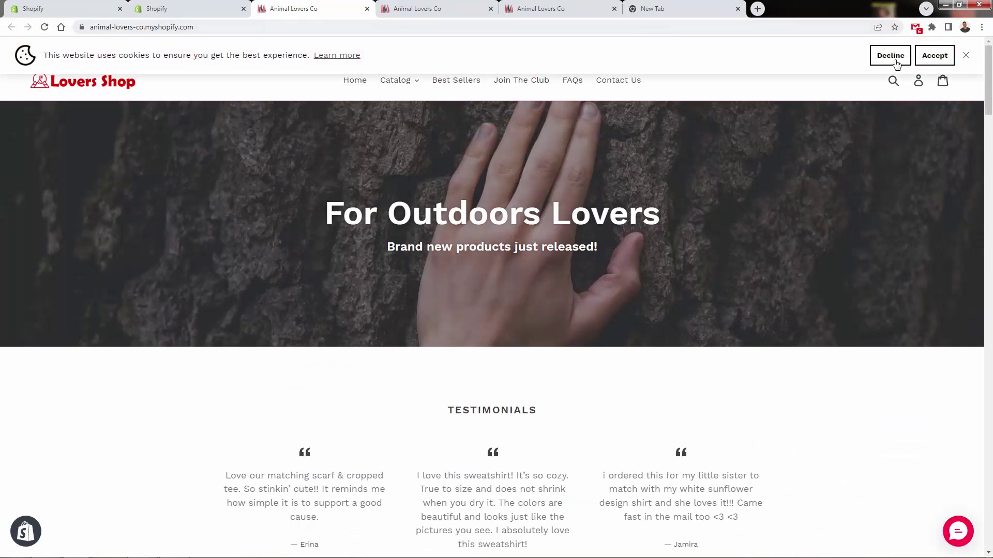
pyautogui.click(940, 64)
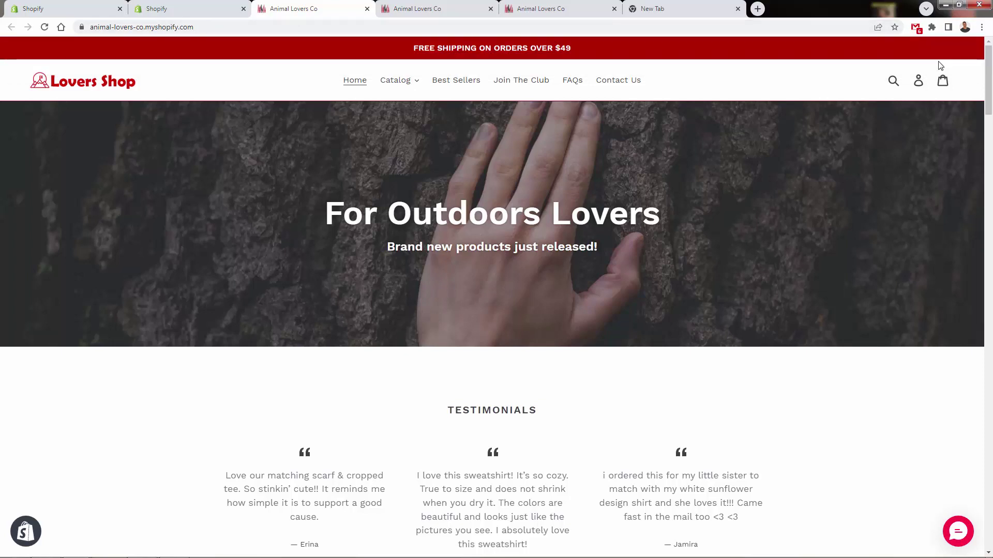
pyautogui.click(178, 4)
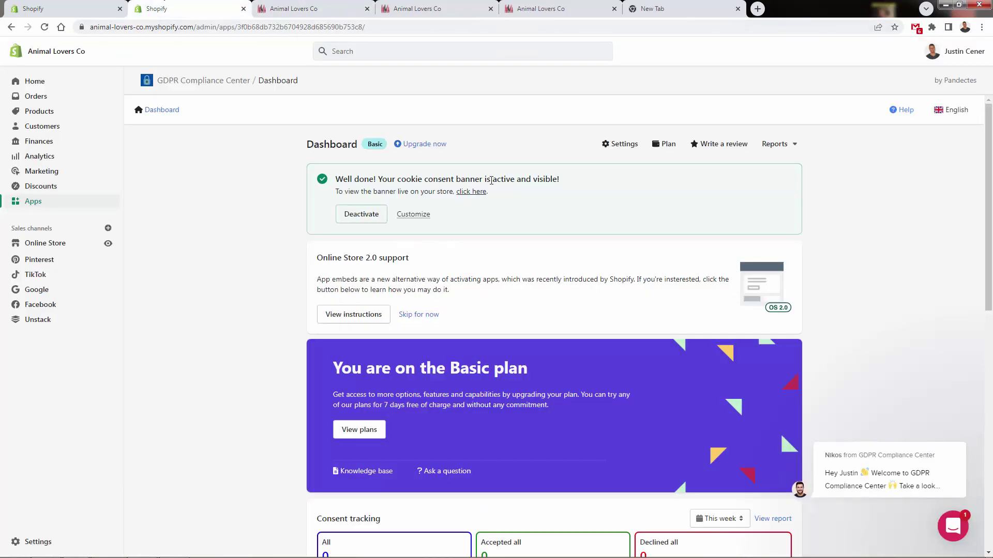
# Go to the app's Settings and open the cookie Banner settings.
pyautogui.scroll(-10, 493, 202)
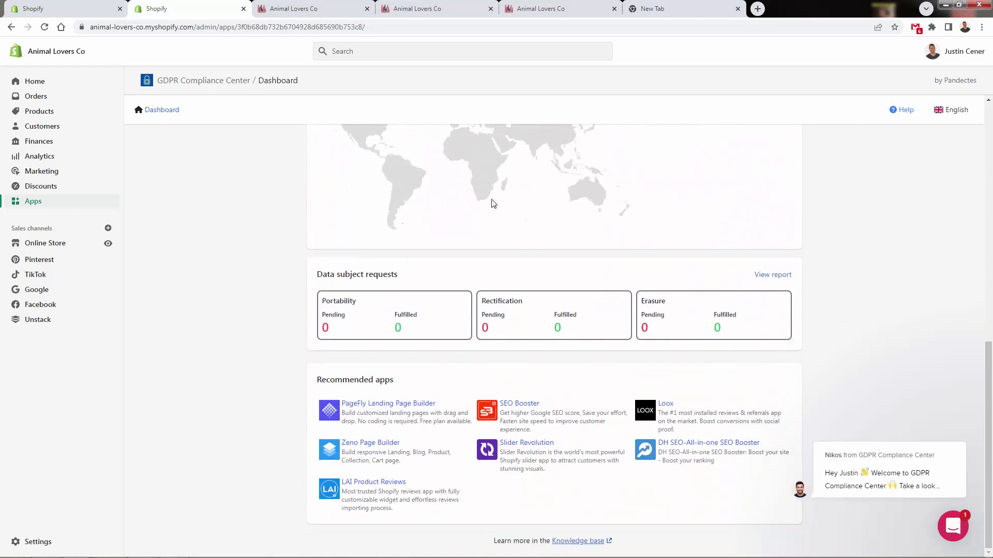
pyautogui.scroll(10, 444, 380)
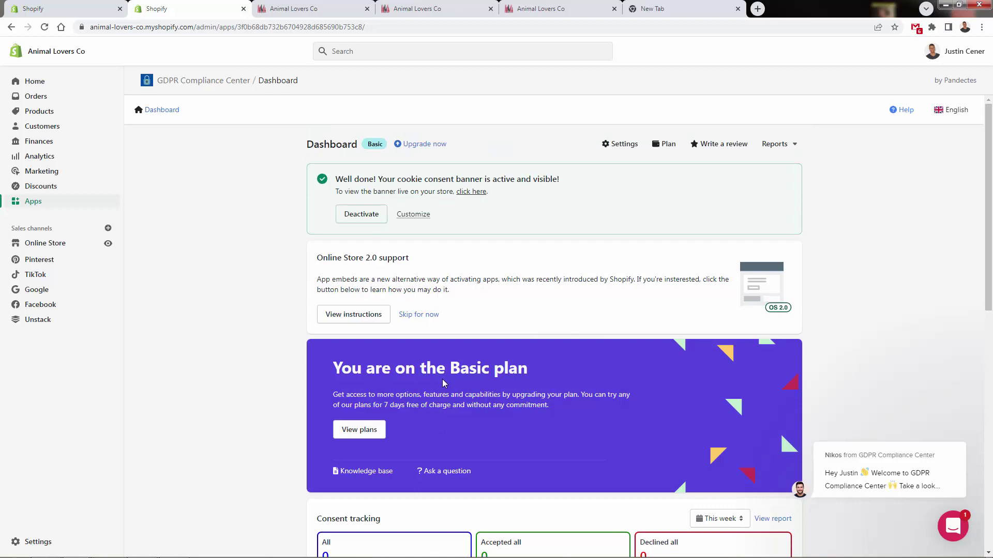
pyautogui.click(609, 149)
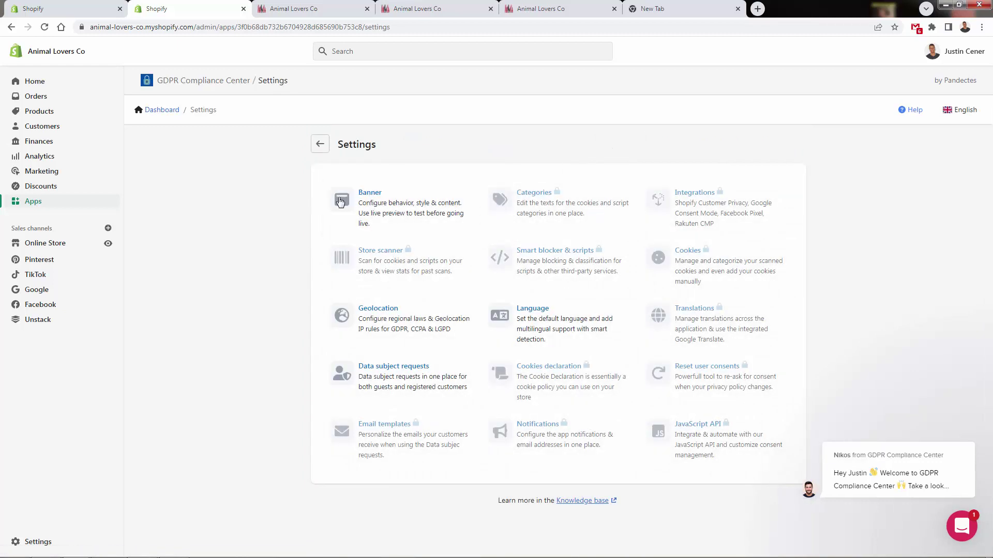
pyautogui.click(368, 195)
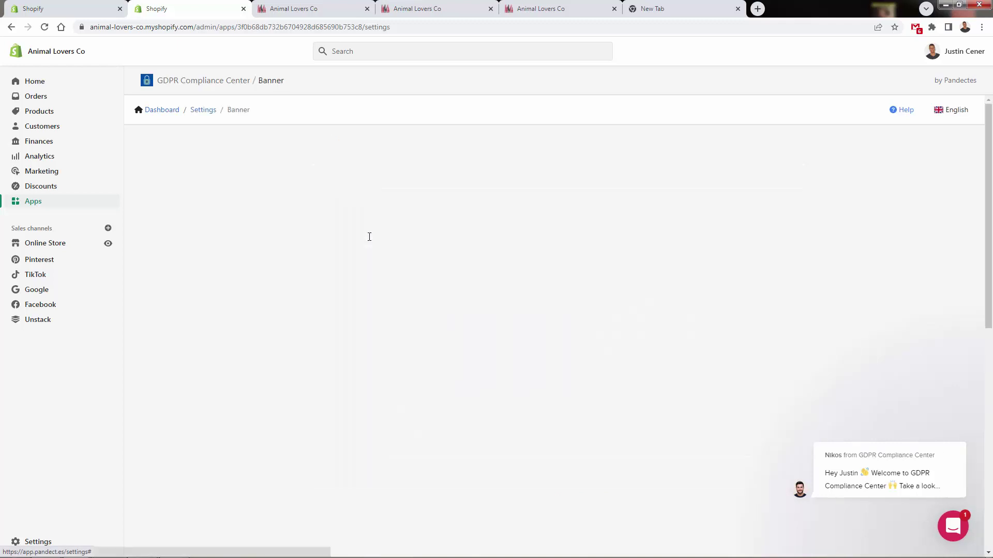
# Show the banner Style options: bar at the top, Wired theme, left-aligned text.
pyautogui.scroll(-5, 311, 298)
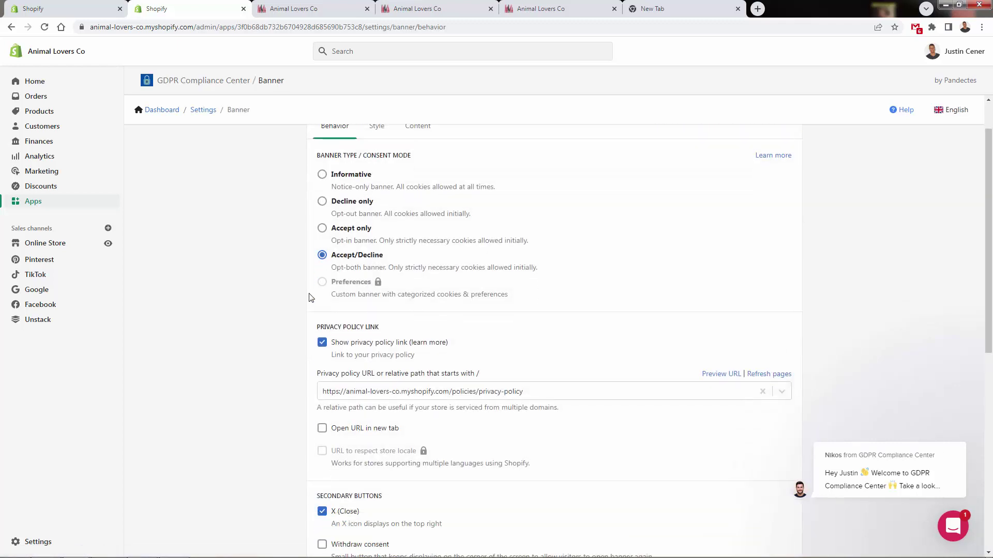
pyautogui.scroll(-1, 310, 297)
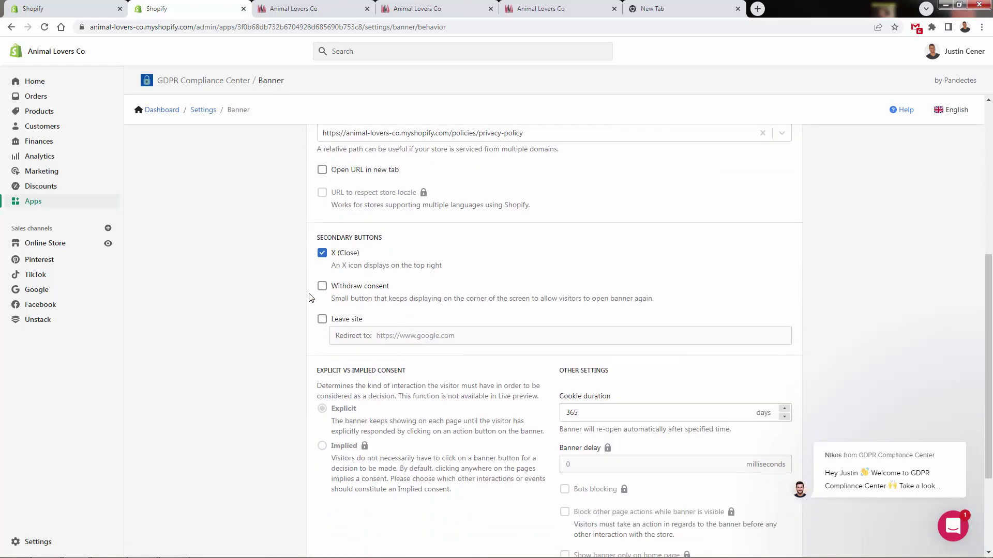
pyautogui.scroll(-3, 310, 297)
pyautogui.scroll(6, 311, 302)
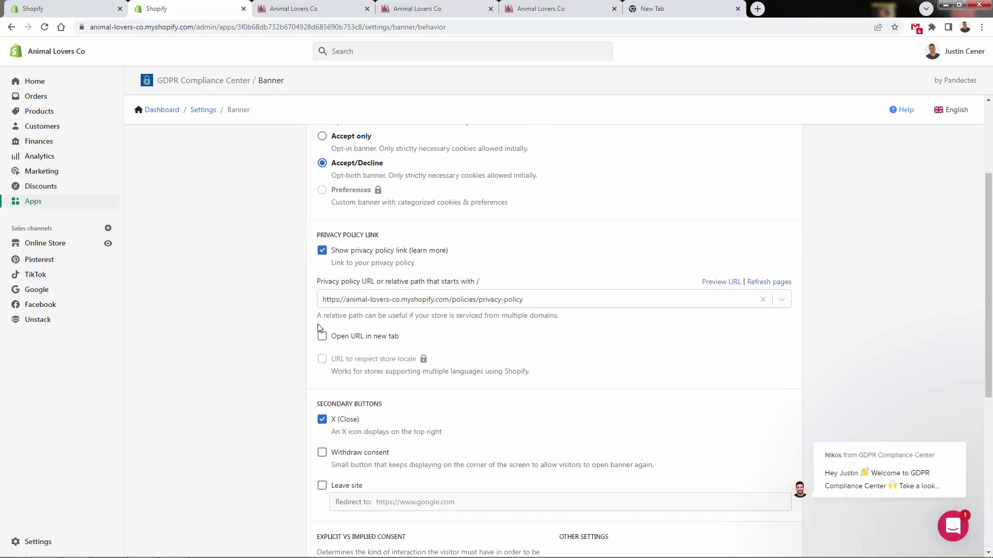
pyautogui.scroll(3, 388, 311)
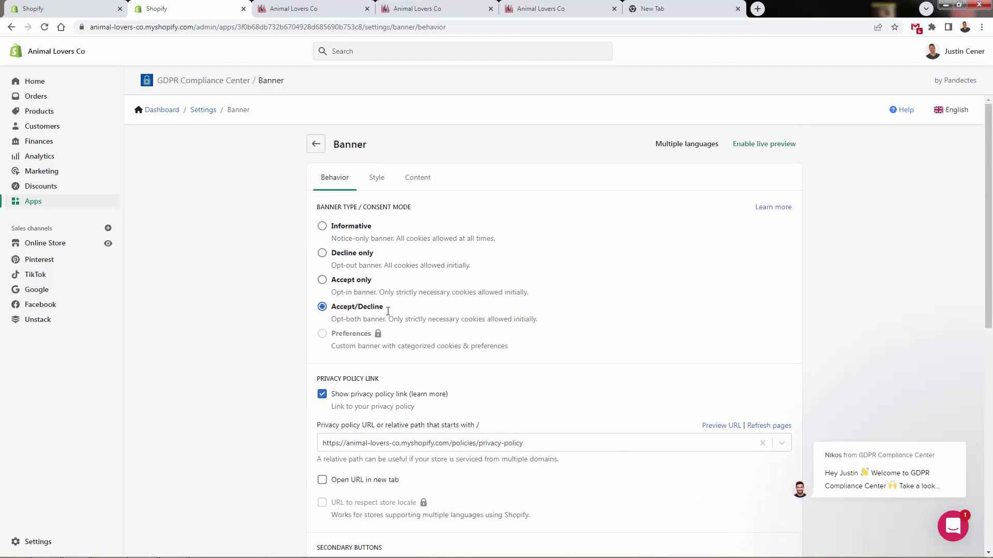
pyautogui.click(377, 182)
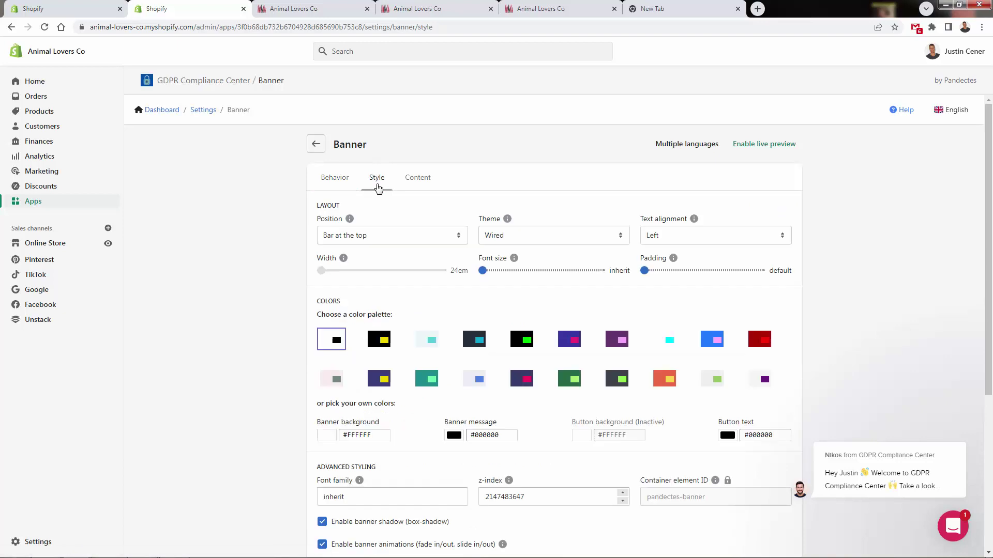
# Check the Position and Theme lists, keeping the bar at the top and the Wired theme.
pyautogui.scroll(-1, 356, 292)
pyautogui.scroll(1, 357, 282)
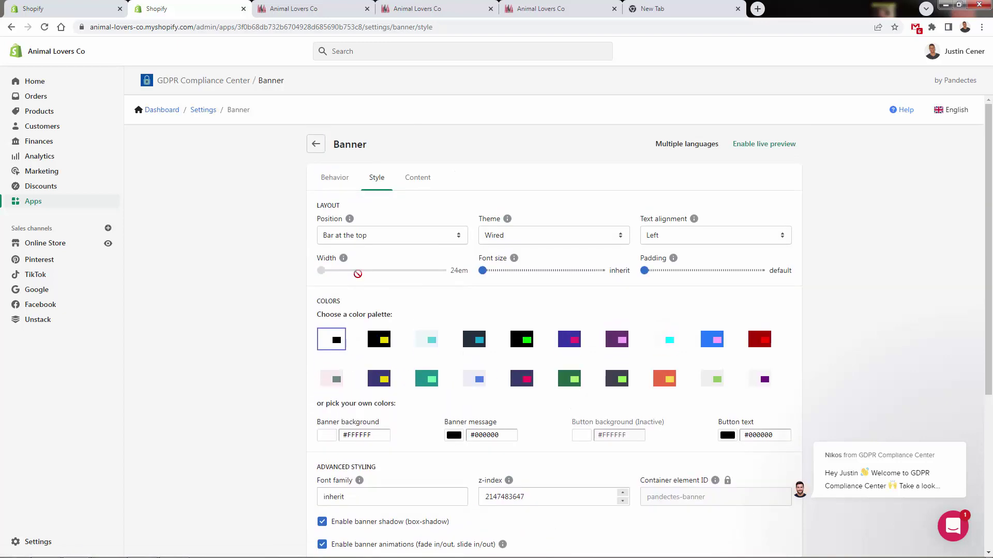
pyautogui.click(356, 239)
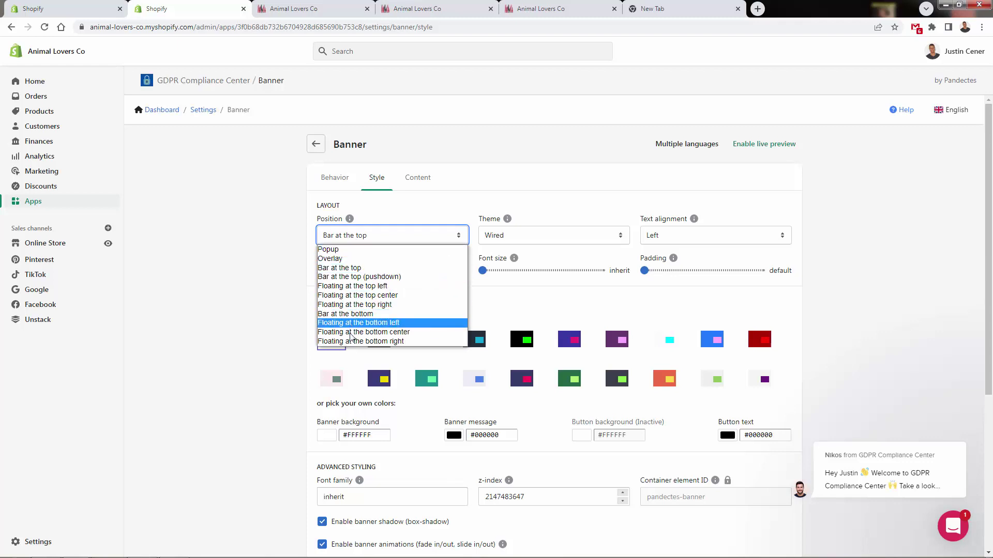
pyautogui.click(358, 268)
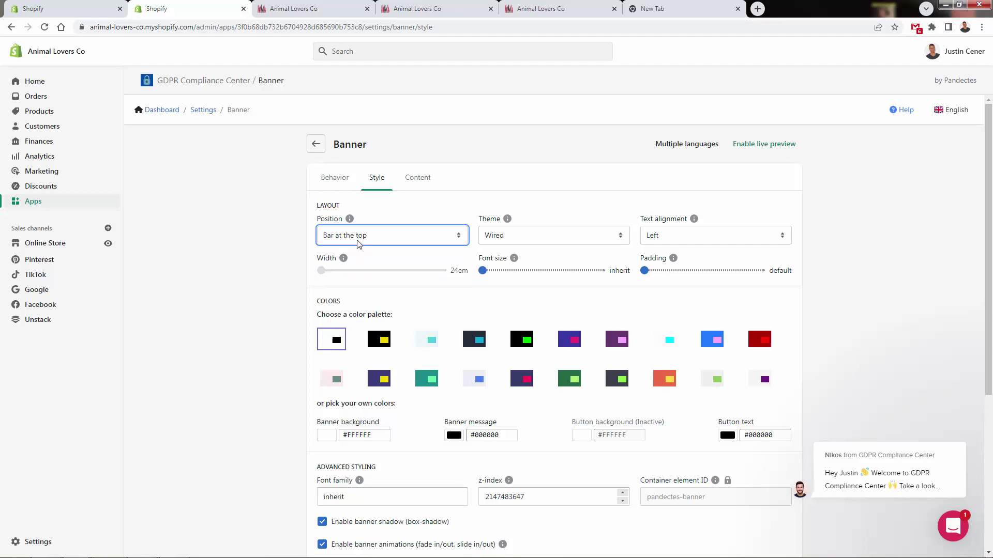
pyautogui.click(538, 241)
pyautogui.click(538, 241)
pyautogui.click(538, 241)
pyautogui.click(539, 241)
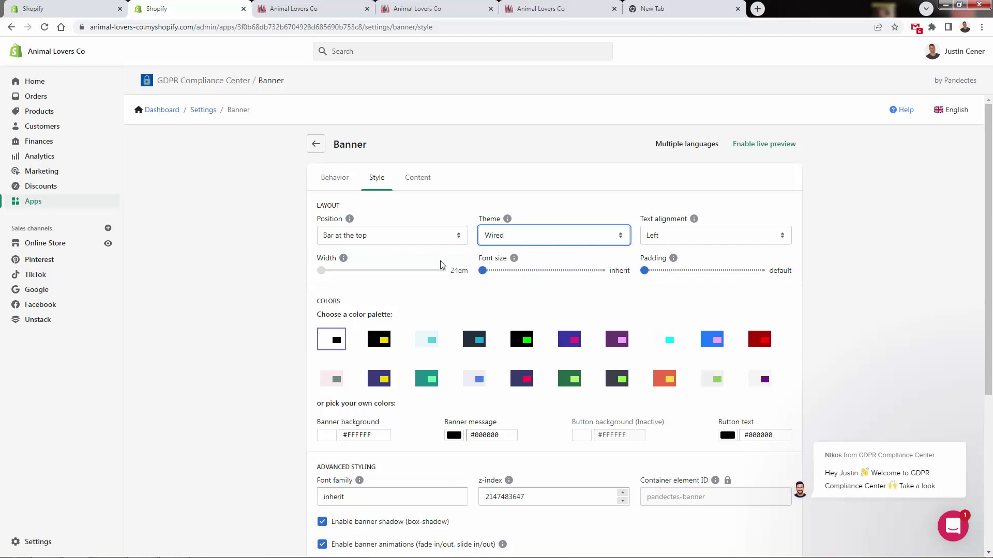
pyautogui.click(218, 279)
# Apply and save the navy-and-pink palette (#343C66 background, #F71559 button text).
pyautogui.scroll(-1, 218, 279)
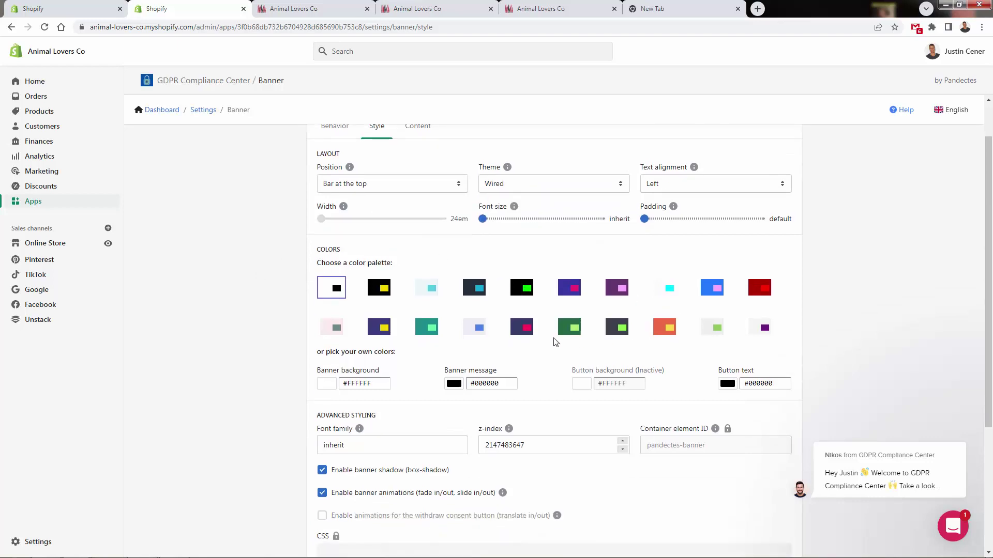
pyautogui.click(520, 331)
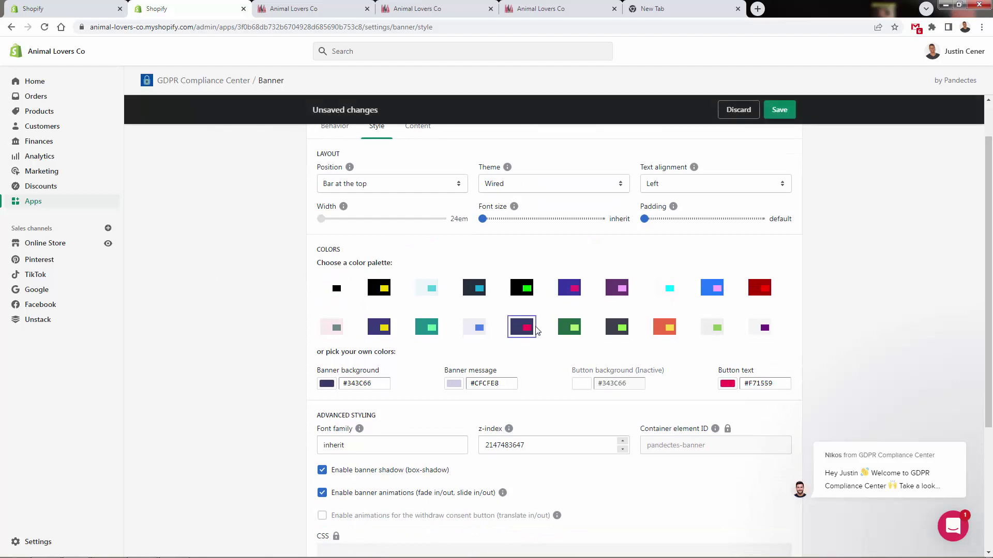
pyautogui.click(782, 112)
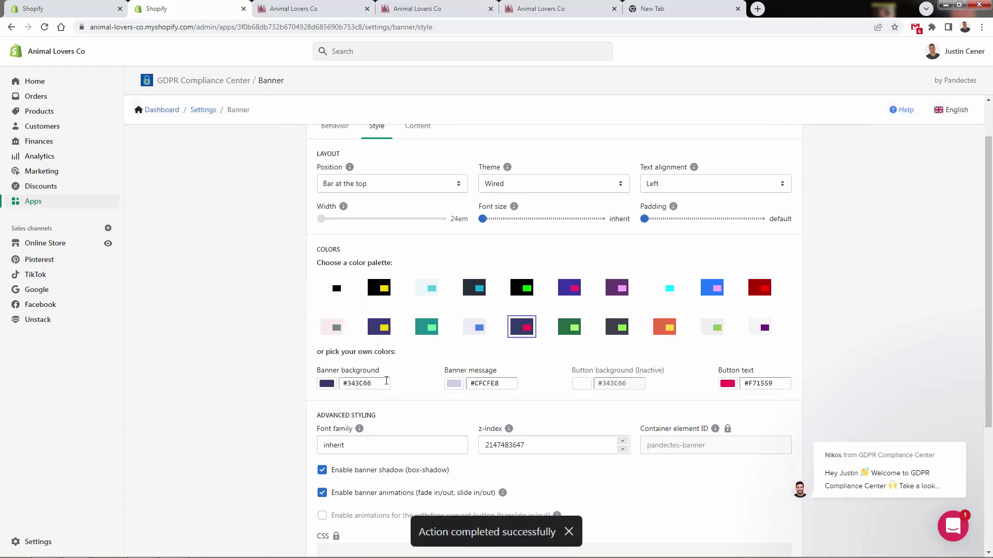
# Switch to the banner's Content settings for text and logo.
pyautogui.scroll(-4, 298, 383)
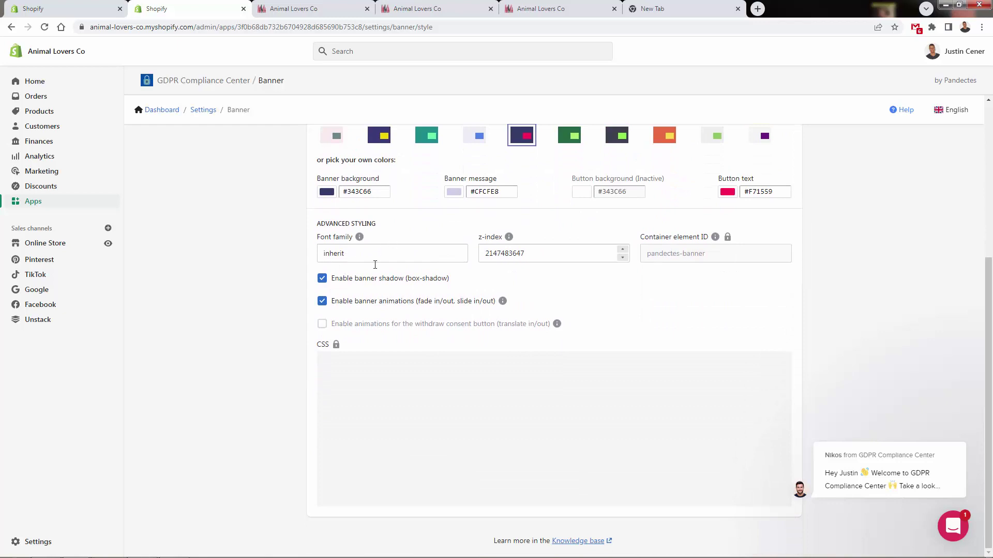
pyautogui.scroll(5, 360, 427)
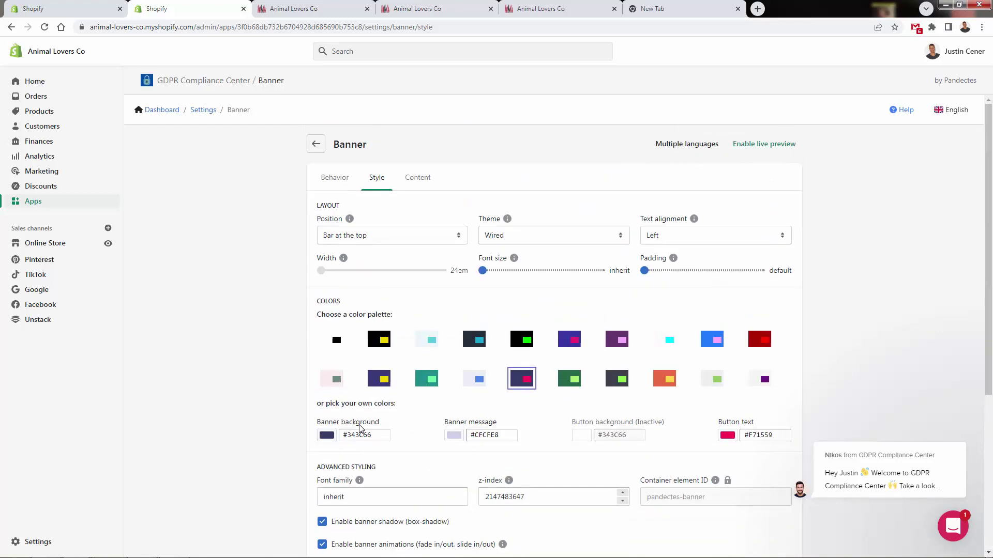
pyautogui.click(408, 177)
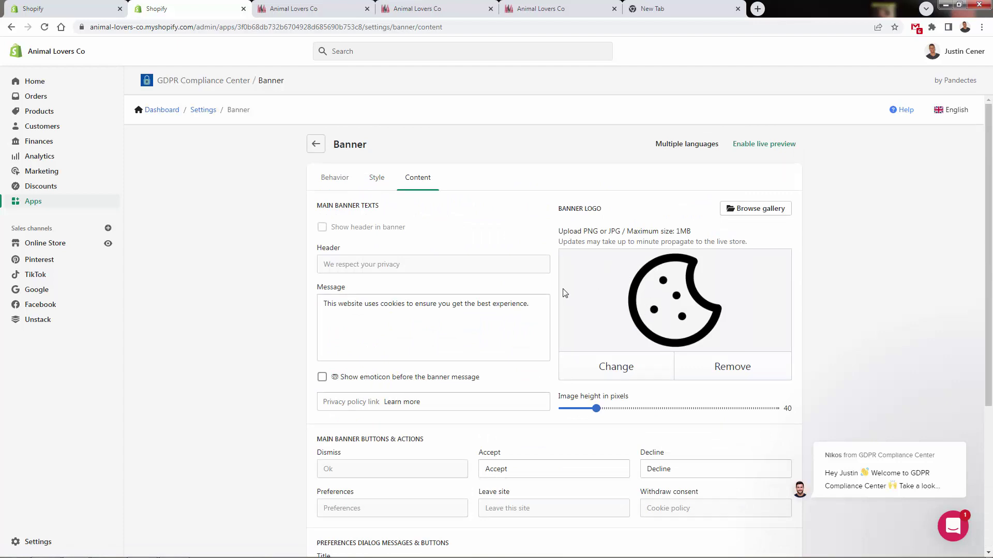
# Go back to the Settings overview listing Banner, Store scanner, Geolocation and Cookies.
pyautogui.click(317, 150)
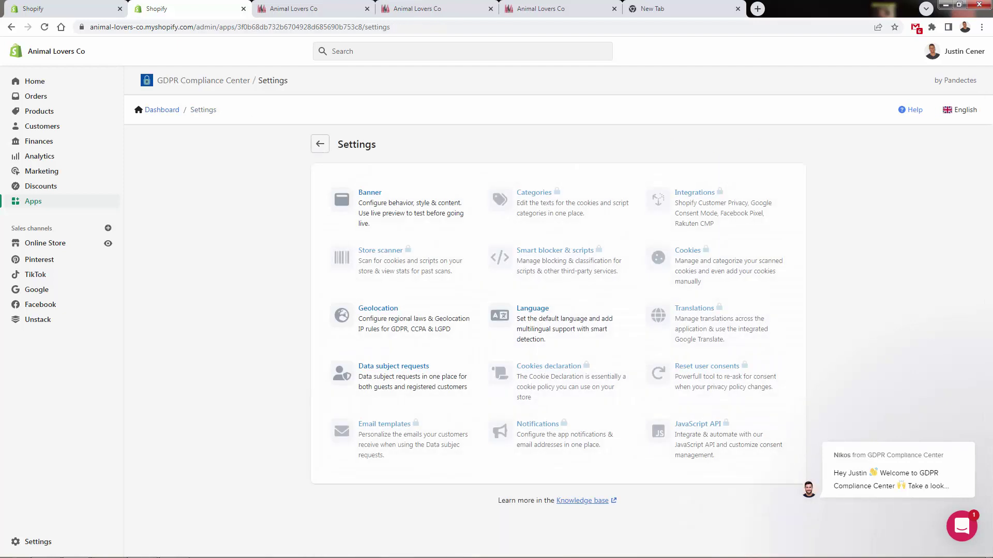
pyautogui.scroll(-3, 187, 344)
pyautogui.scroll(-1, 187, 348)
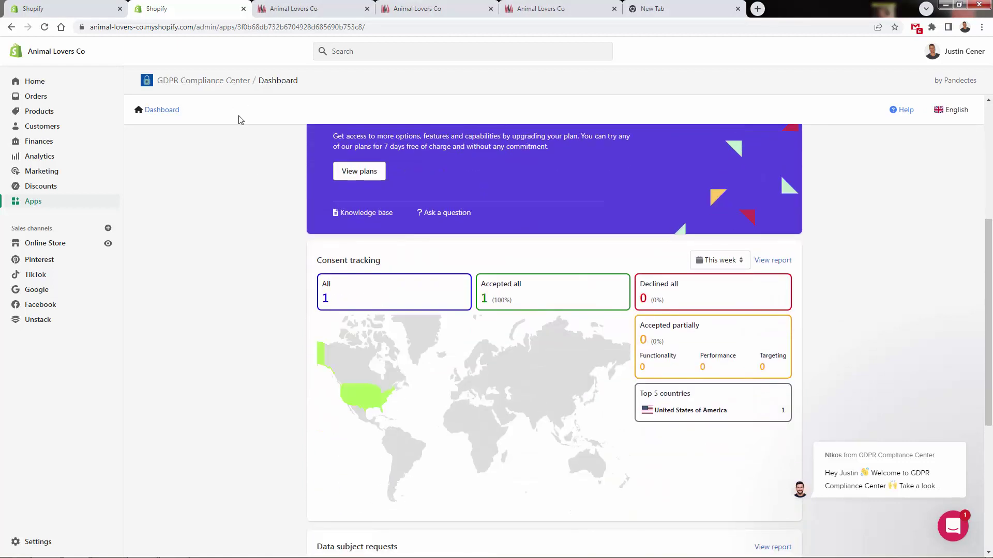
pyautogui.scroll(4, 206, 309)
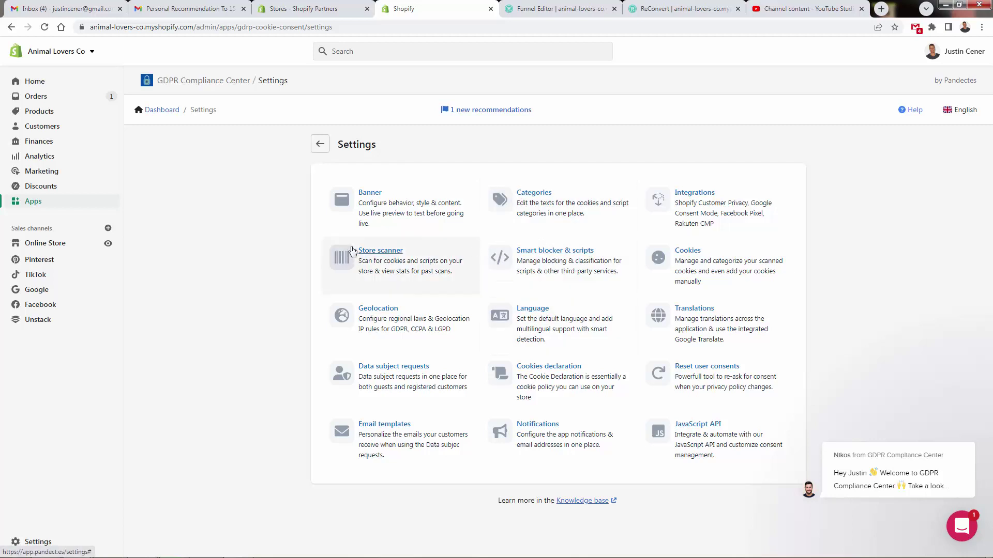
# Reopen Banner settings, look over Style and Content, and return to Behavior with the live navy preview.
pyautogui.click(370, 202)
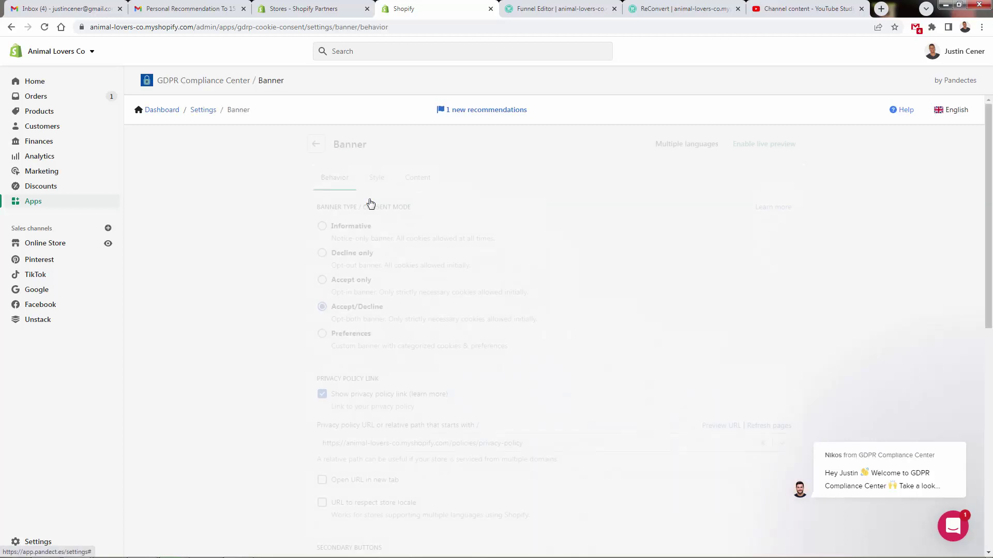
pyautogui.scroll(-5, 345, 292)
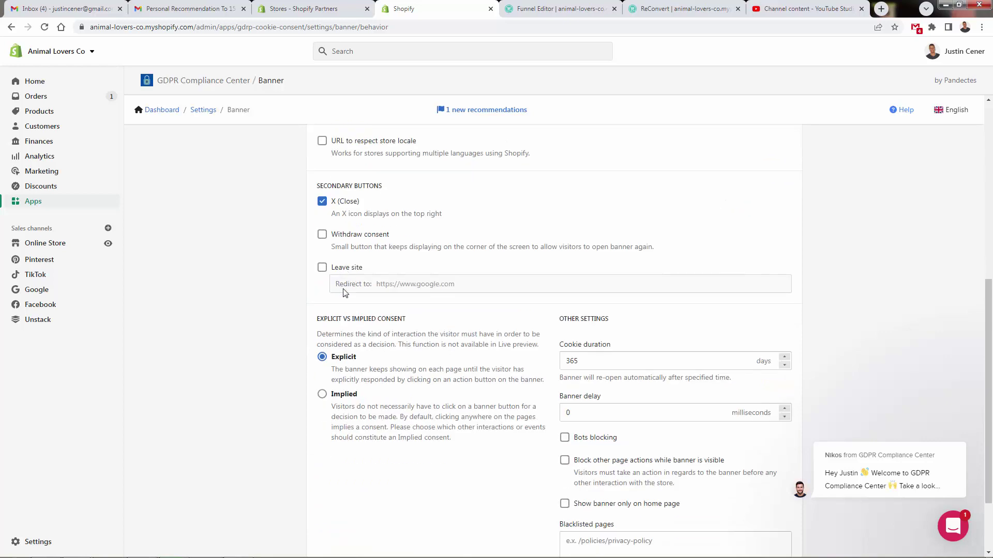
pyautogui.scroll(6, 344, 293)
pyautogui.click(388, 186)
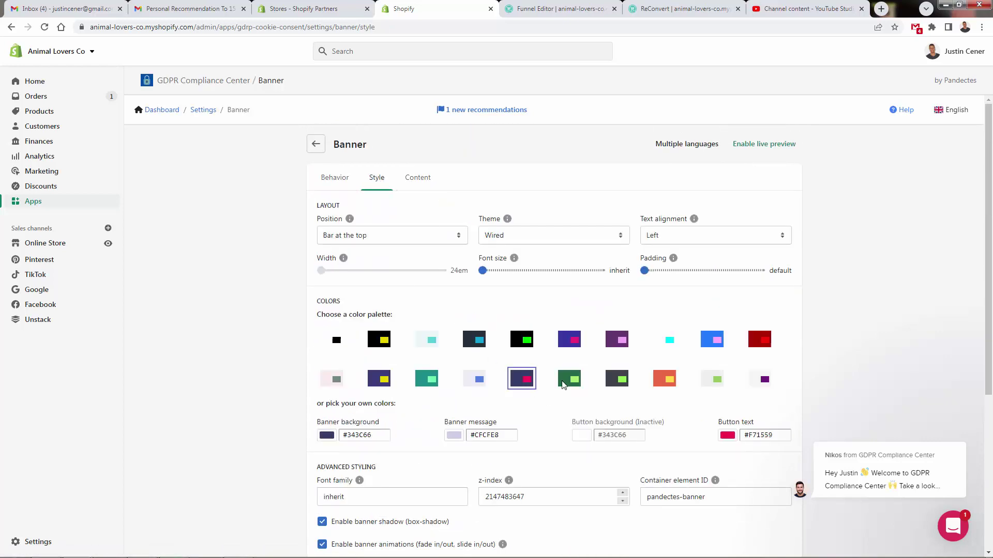
pyautogui.scroll(-4, 551, 399)
pyautogui.scroll(4, 575, 383)
pyautogui.click(417, 178)
pyautogui.click(331, 189)
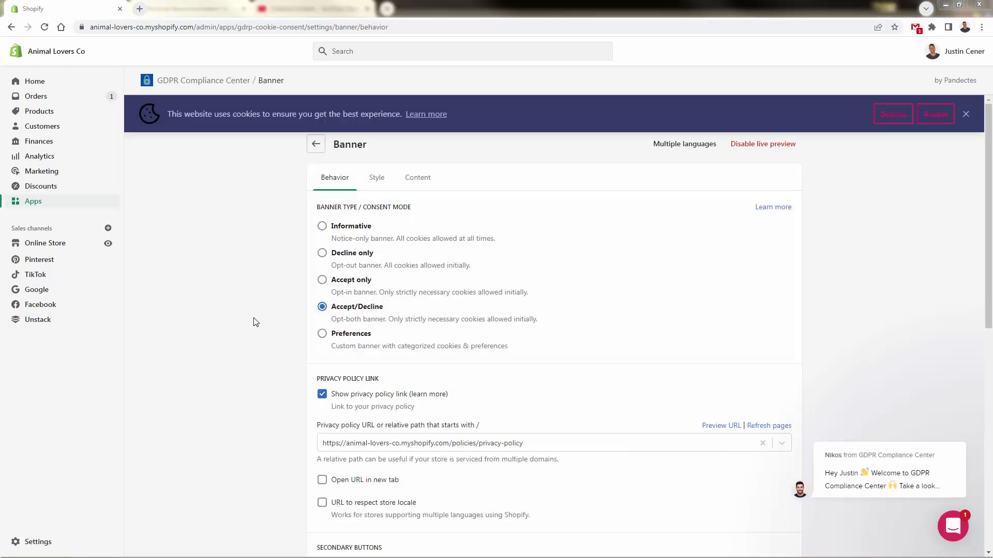
# Set the banner to Preferences consent mode with Strict policy and view the English default-language info.
pyautogui.click(322, 335)
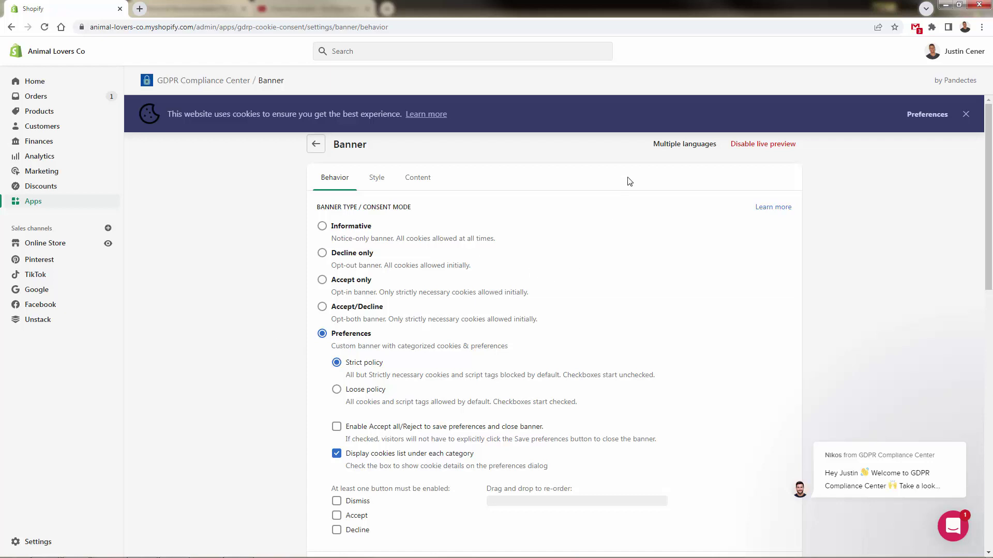
pyautogui.click(658, 144)
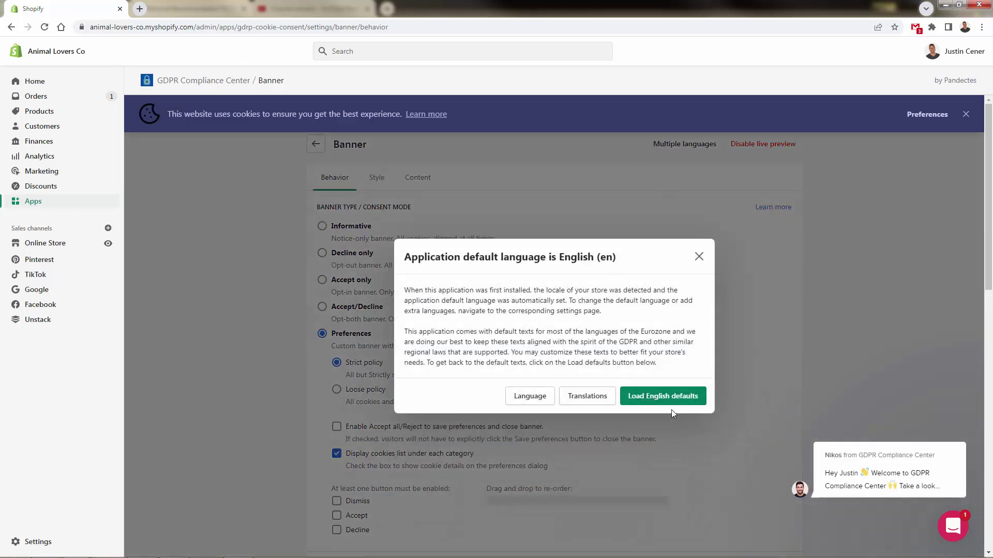
# Enable multiple languages on the Language page under Translations and save the setting.
pyautogui.click(565, 403)
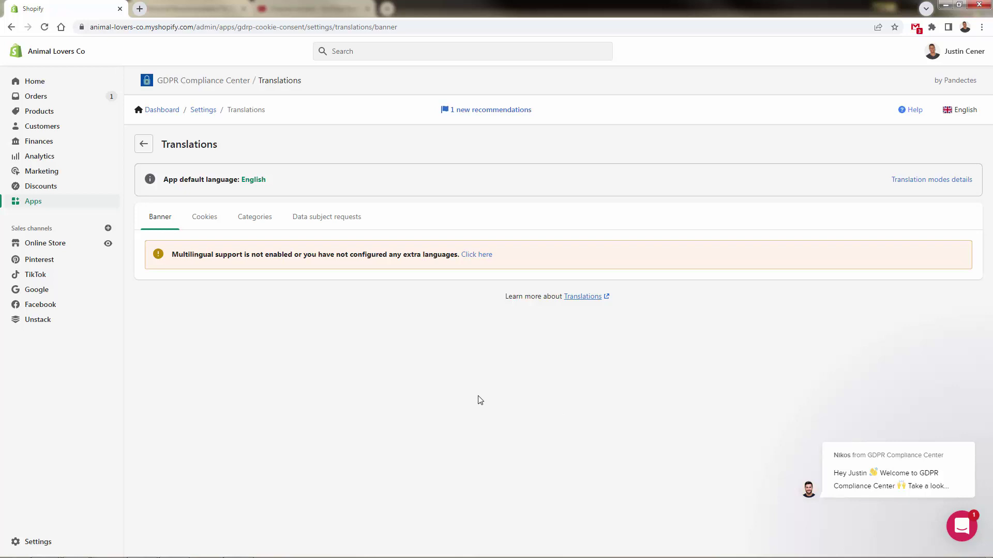
pyautogui.click(475, 254)
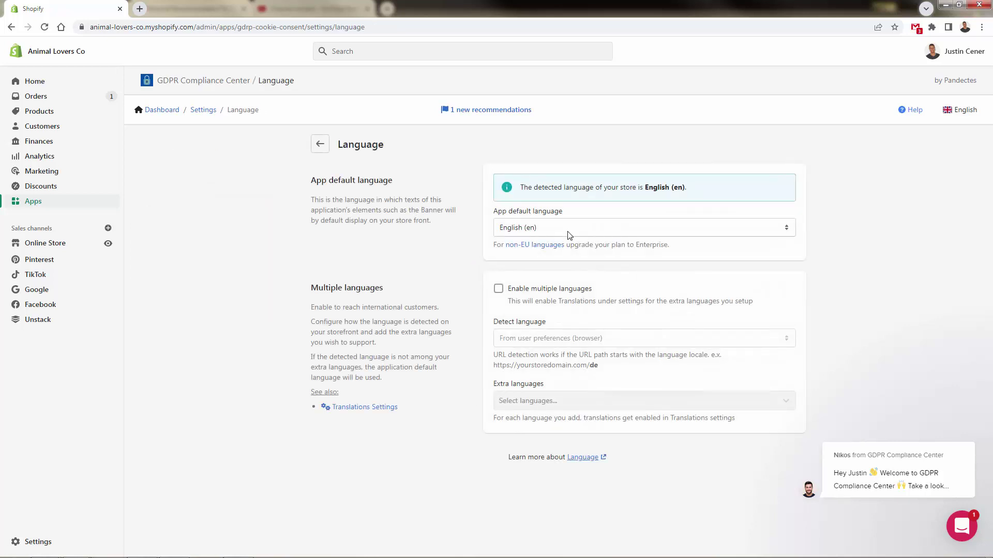
pyautogui.click(499, 290)
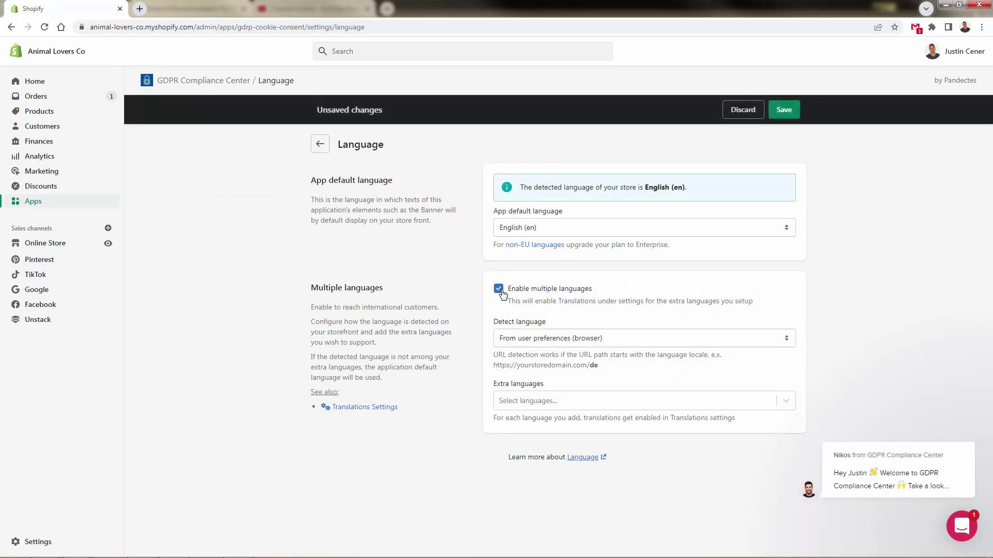
pyautogui.click(499, 290)
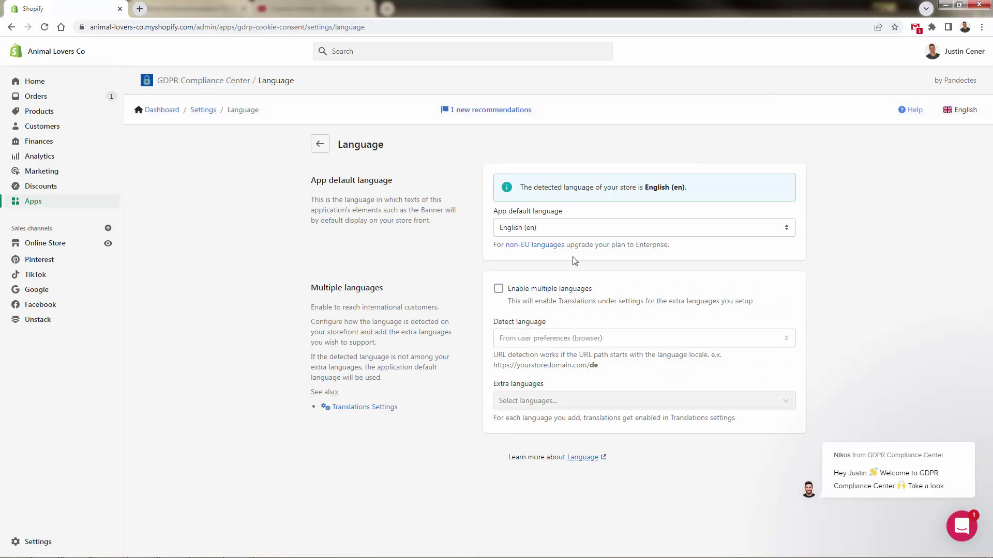
pyautogui.click(500, 290)
pyautogui.click(797, 108)
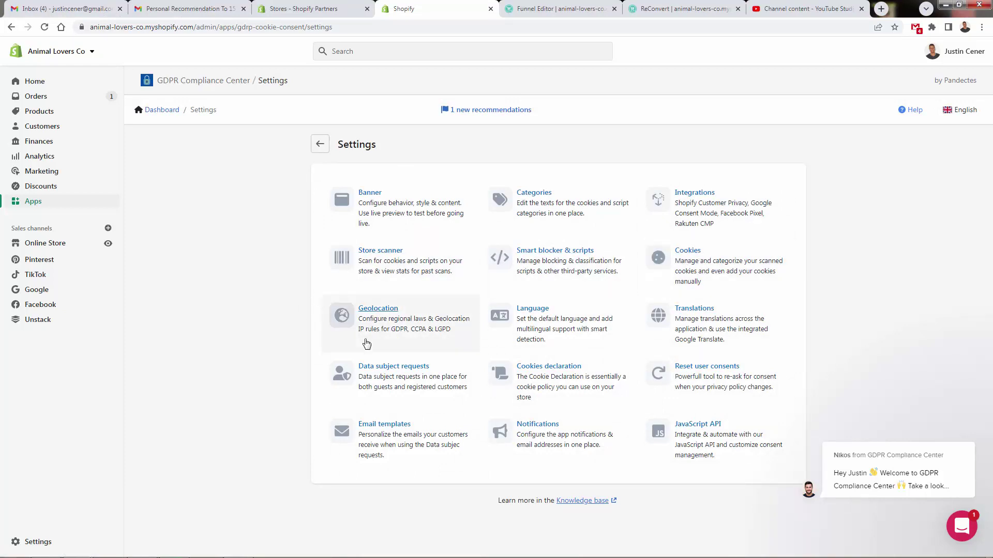
# Open the Data subject requests settings and review the Online Store 2.0 activation instructions.
pyautogui.click(384, 376)
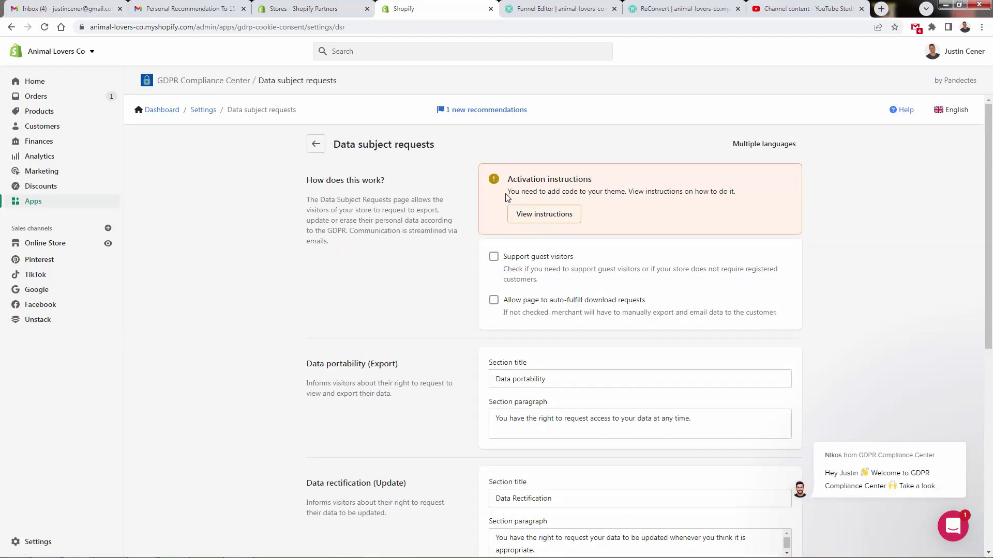
pyautogui.moveTo(507, 196); pyautogui.dragTo(689, 204)
pyautogui.click(516, 215)
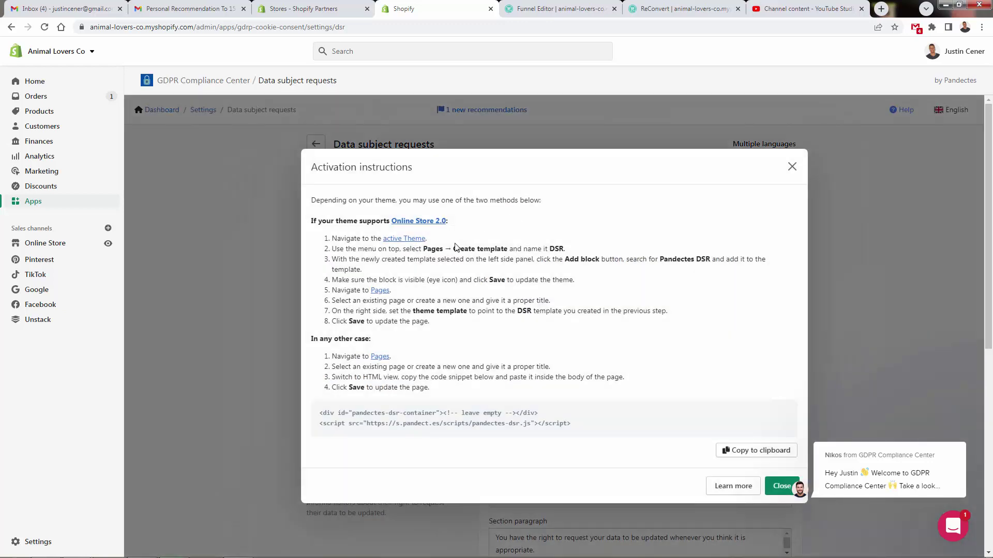
pyautogui.click(383, 237)
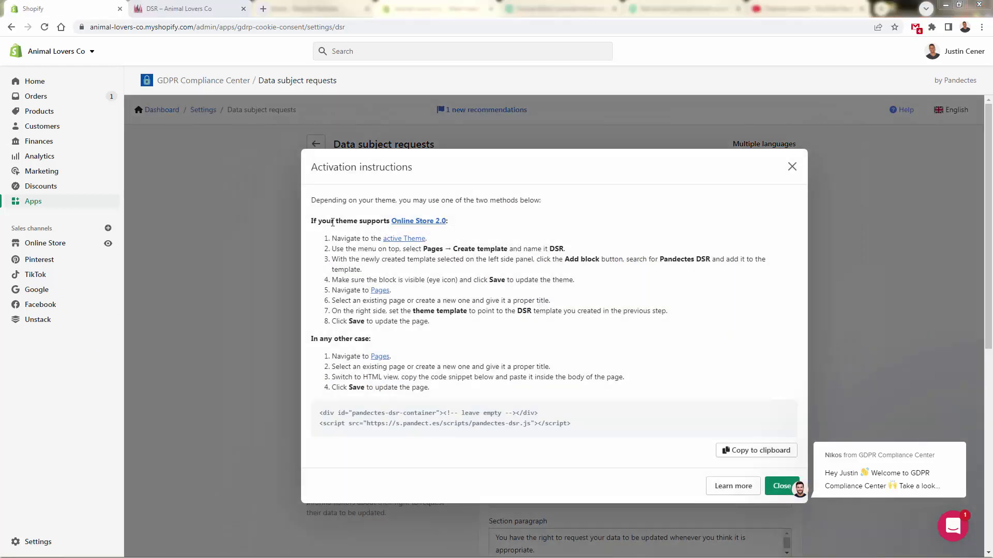
pyautogui.moveTo(327, 218); pyautogui.dragTo(405, 333)
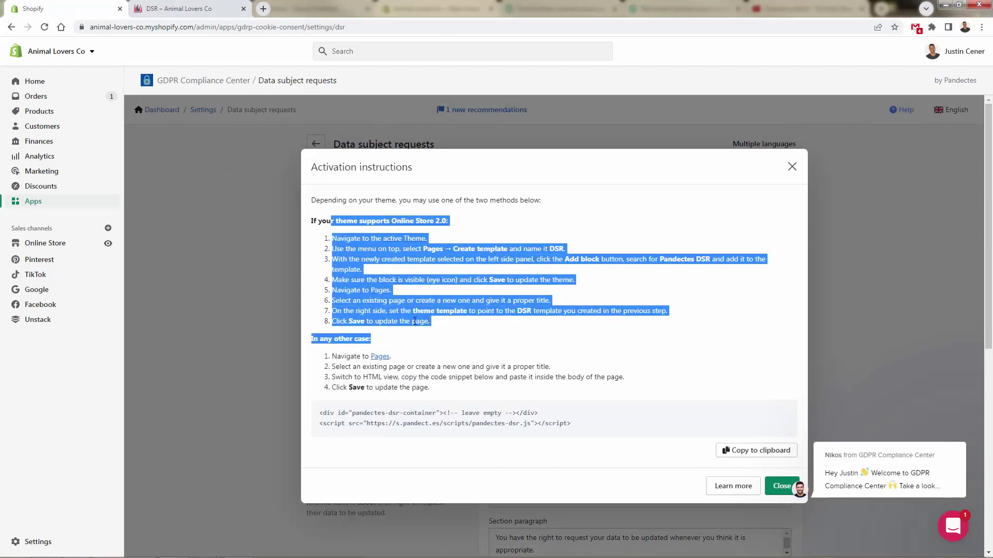
pyautogui.click(413, 279)
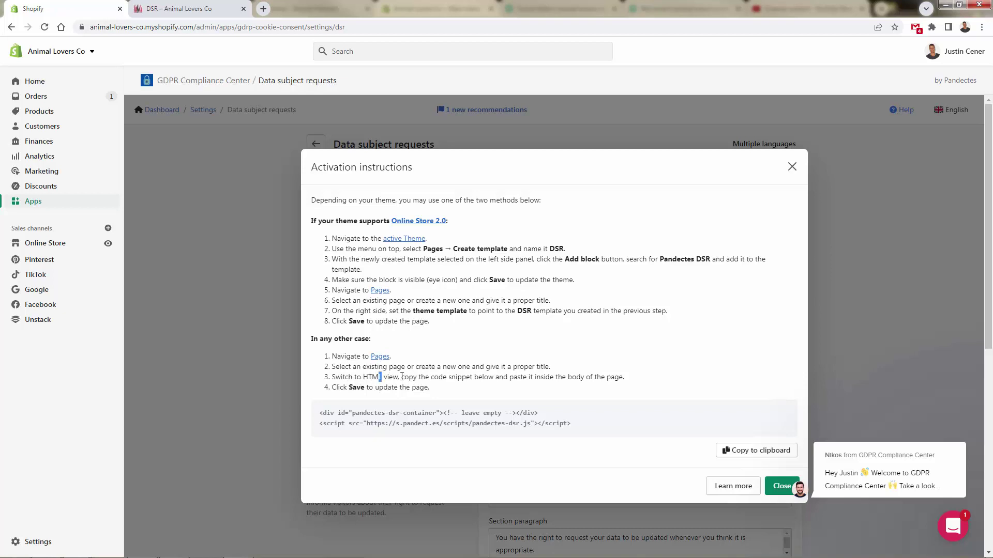
# Copy the DSR page code snippet to the clipboard and close the instructions.
pyautogui.tripleClick(408, 414)
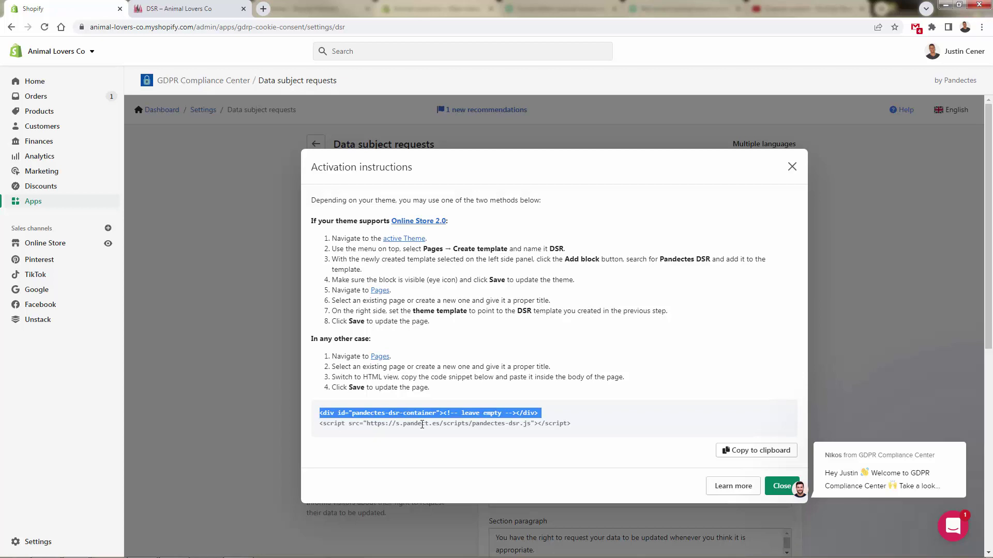
pyautogui.click(723, 451)
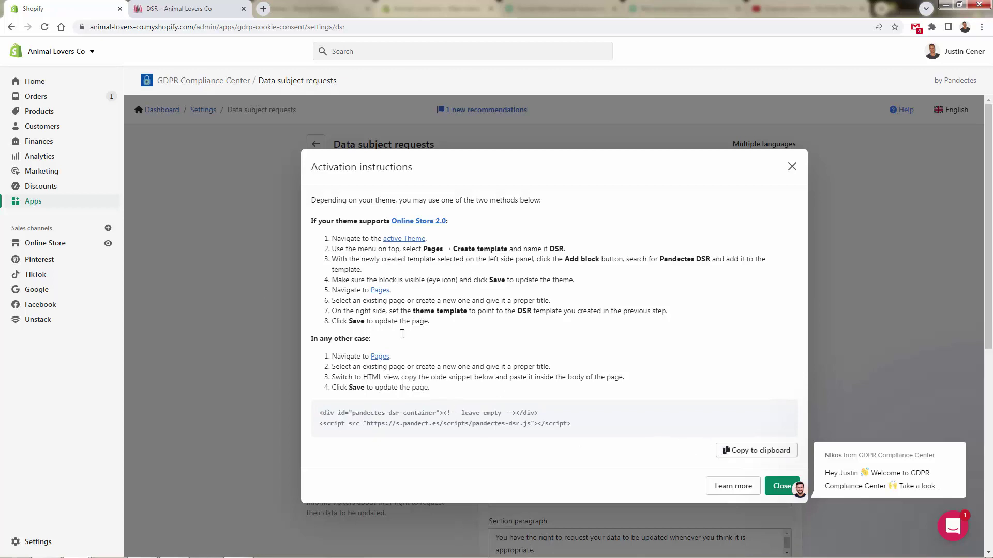
pyautogui.click(781, 487)
pyautogui.scroll(-3, 340, 262)
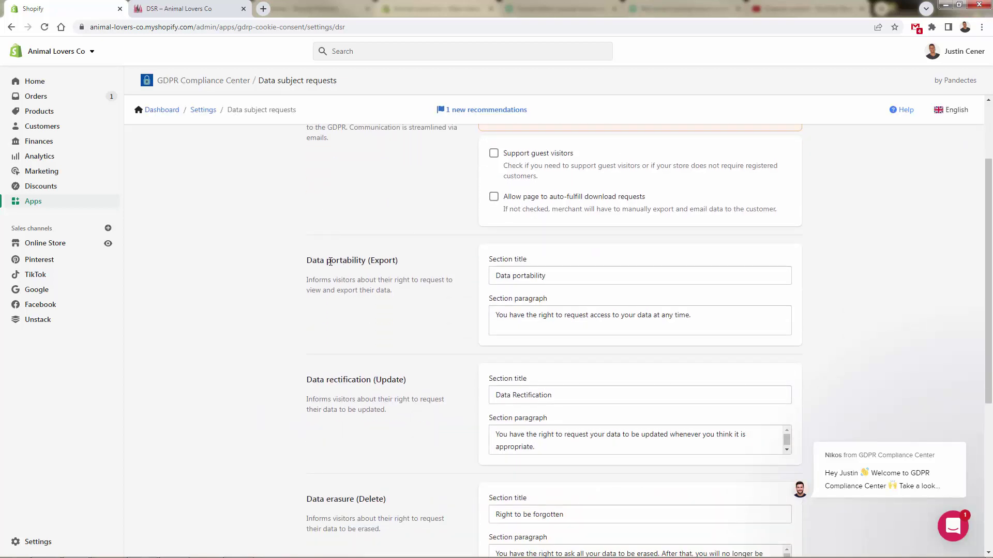
pyautogui.scroll(3, 341, 277)
# Return to the Lovers Shop DSR page via the Contact Us menu.
pyautogui.click(176, 9)
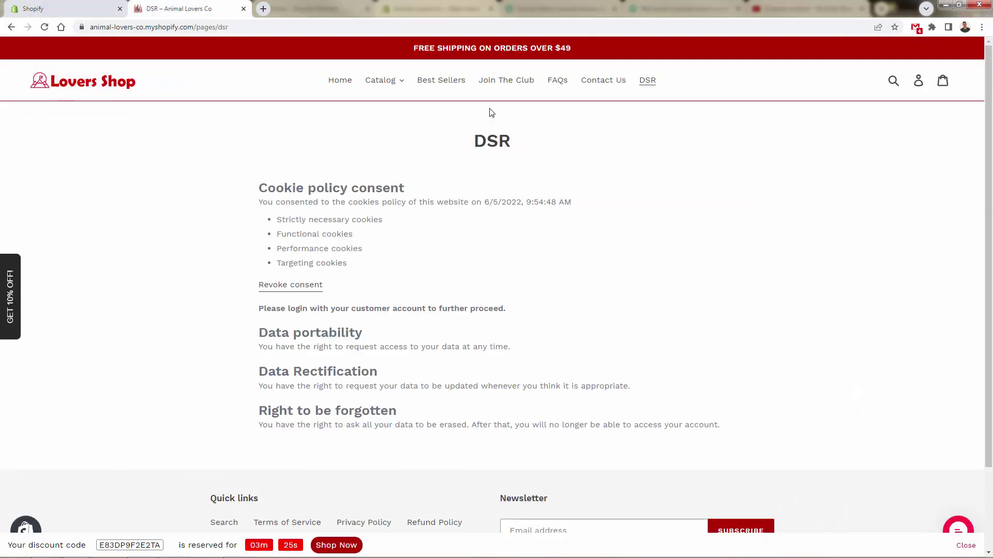
pyautogui.click(595, 81)
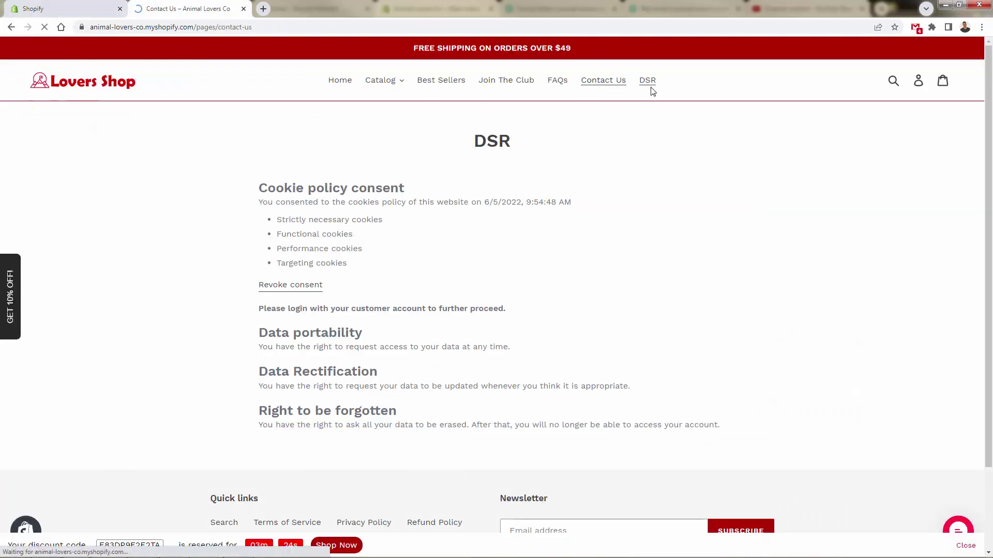
pyautogui.click(652, 82)
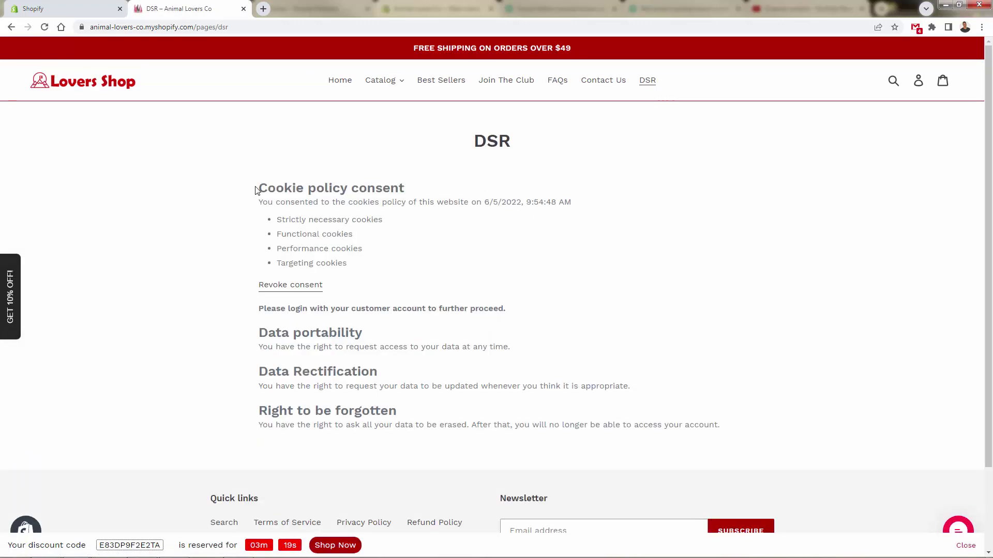
# Review the recorded cookie consent details down to the Revoke consent option.
pyautogui.moveTo(255, 188); pyautogui.dragTo(402, 250)
pyautogui.click(402, 250)
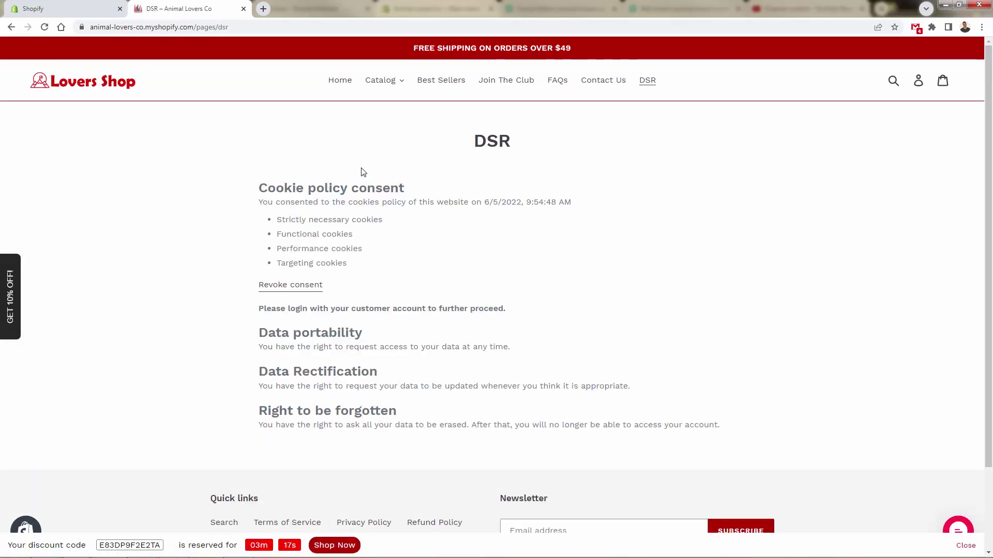
pyautogui.scroll(-1, 333, 240)
pyautogui.scroll(1, 329, 247)
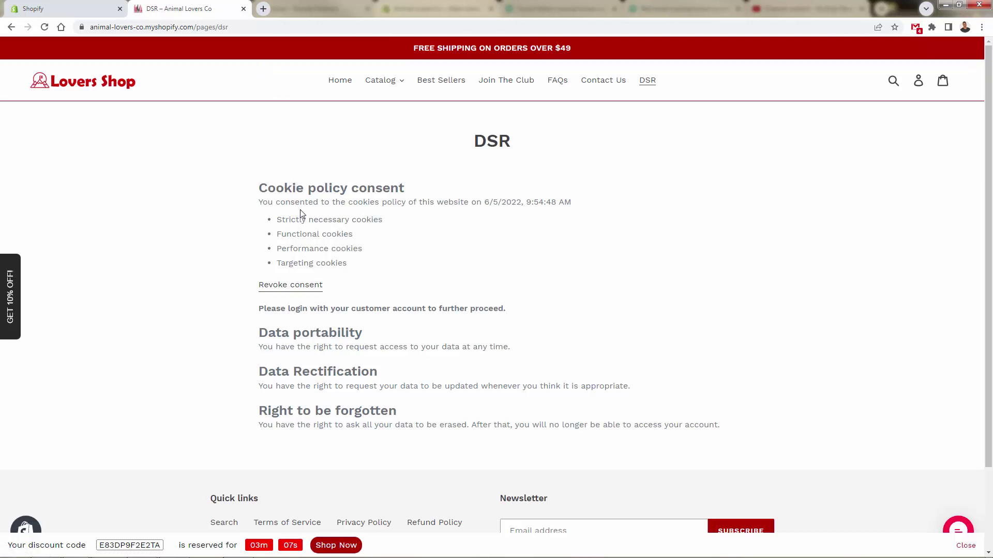
pyautogui.moveTo(291, 181); pyautogui.dragTo(330, 225)
pyautogui.click(390, 277)
pyautogui.moveTo(377, 284); pyautogui.dragTo(283, 196)
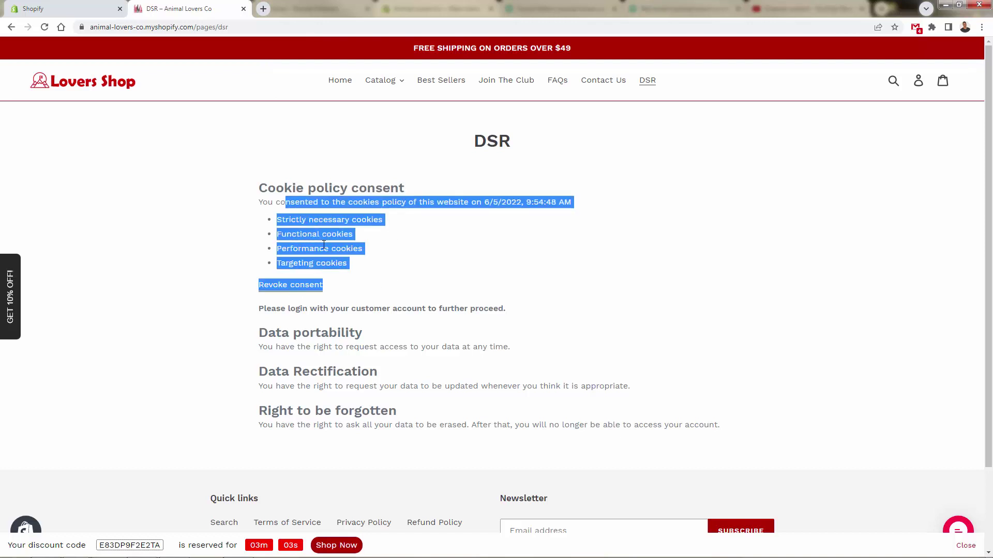
pyautogui.click(304, 293)
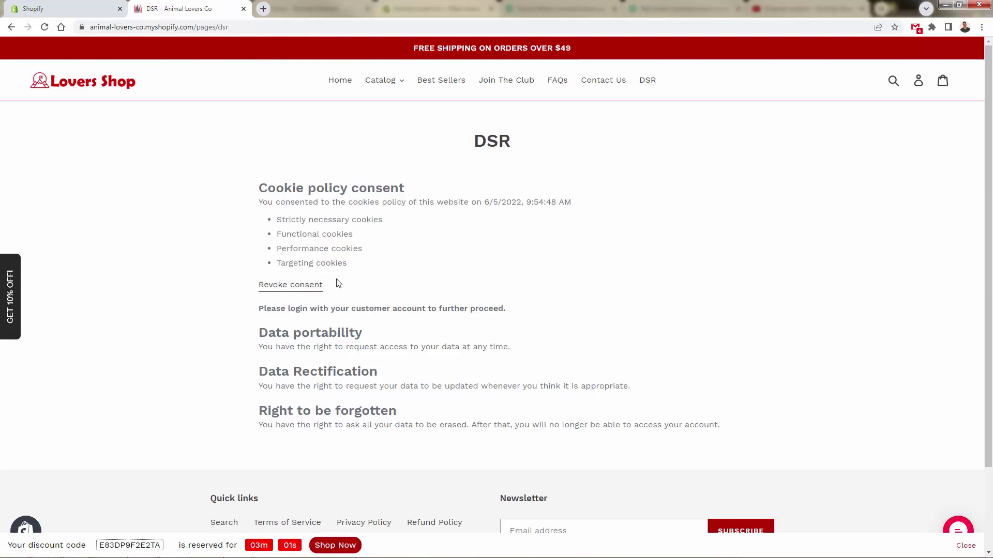
# Back in Shopify admin, scroll through the Data subject requests settings.
pyautogui.click(85, 8)
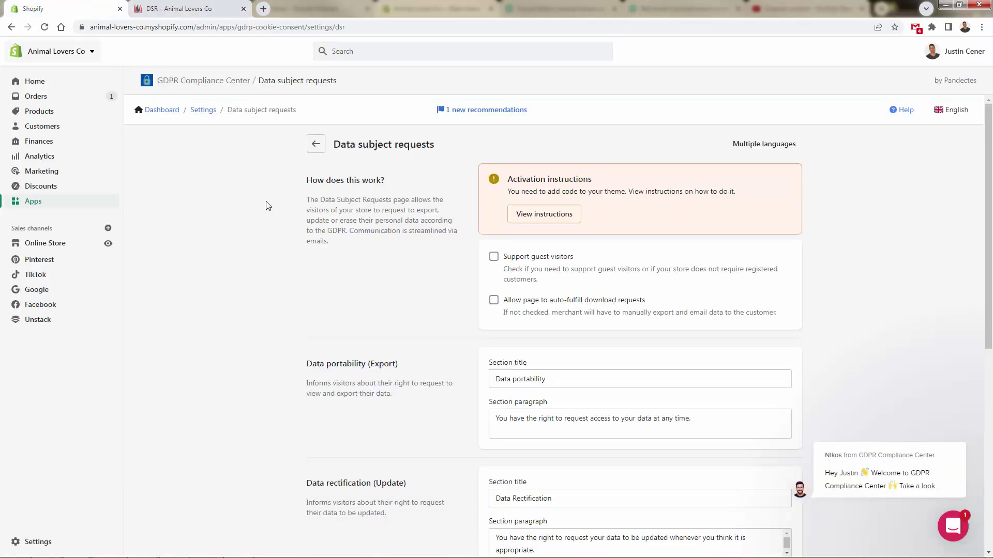
pyautogui.scroll(-2, 443, 337)
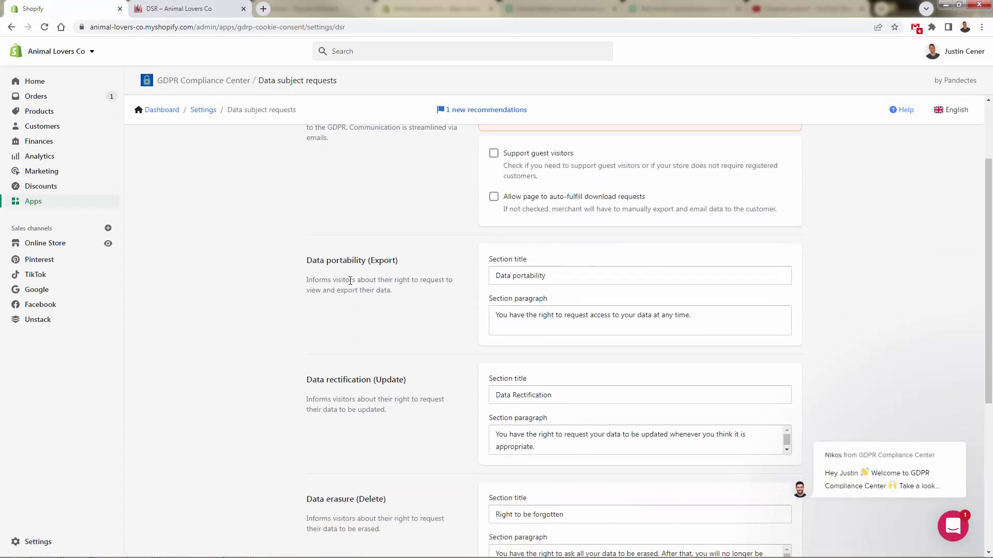
pyautogui.scroll(2, 350, 281)
pyautogui.scroll(-5, 467, 381)
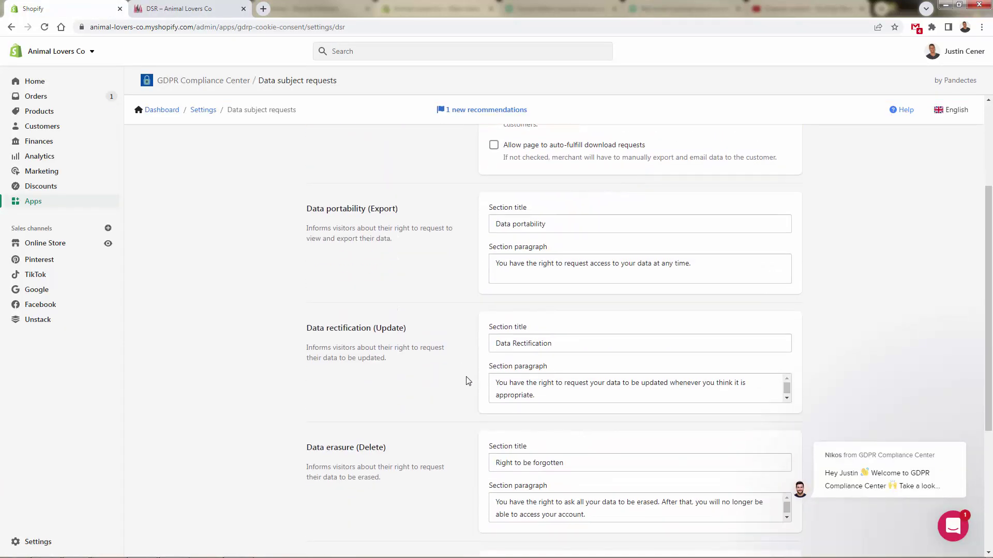
pyautogui.scroll(-2, 481, 376)
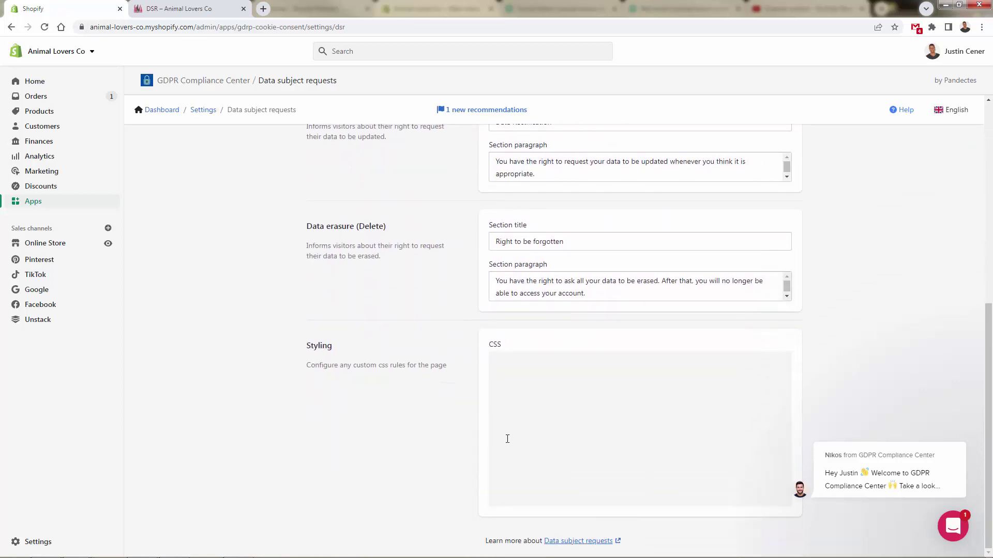
pyautogui.scroll(7, 465, 445)
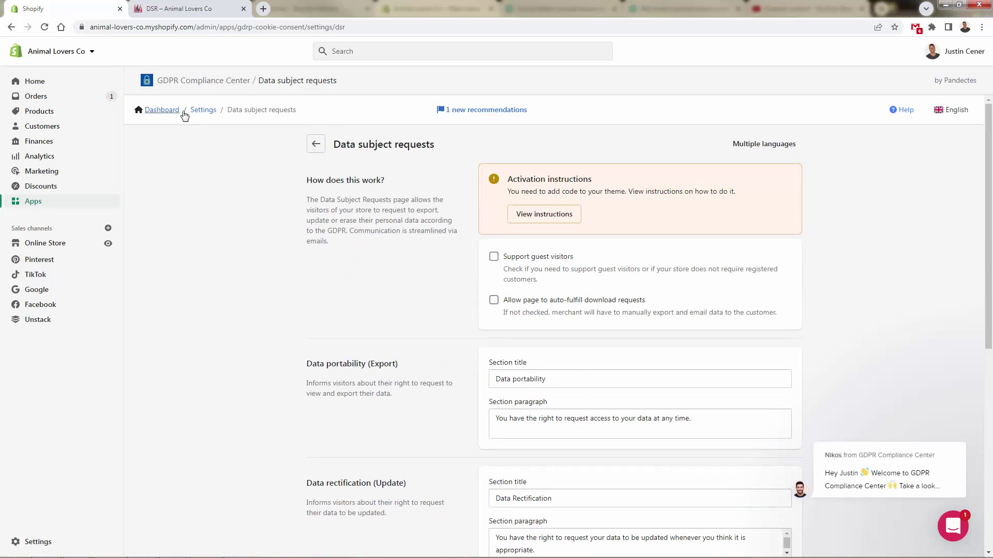
pyautogui.scroll(-4, 249, 405)
pyautogui.scroll(4, 202, 290)
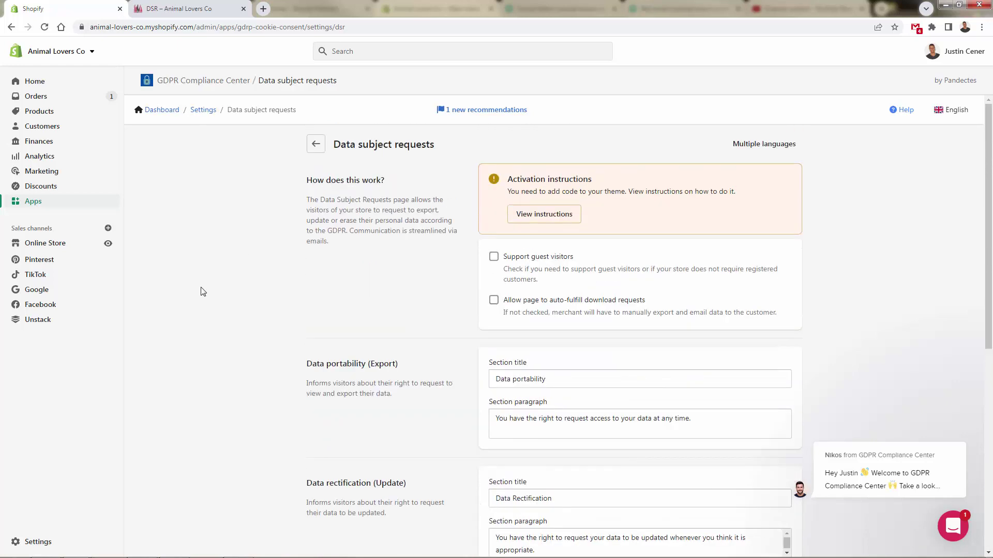
pyautogui.click(170, 111)
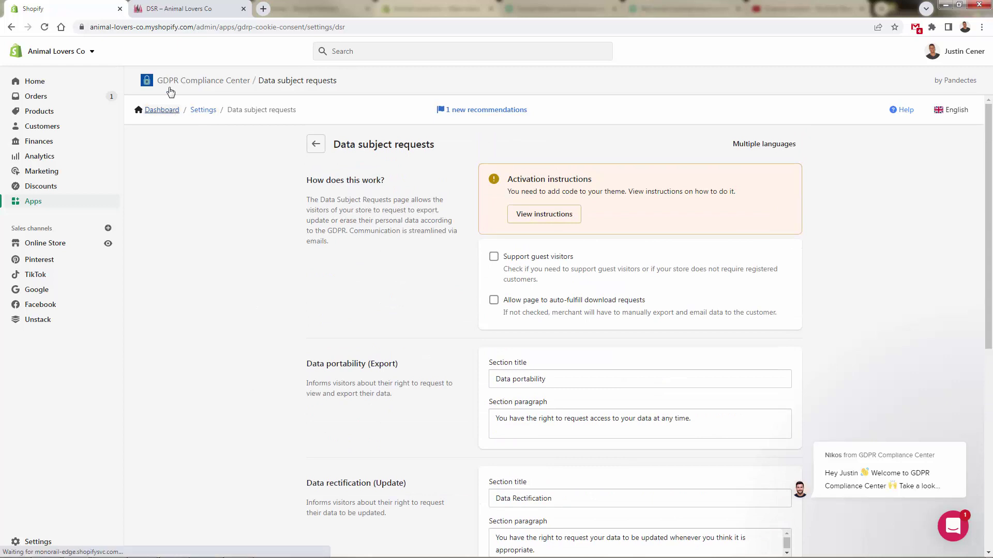
pyautogui.click(176, 8)
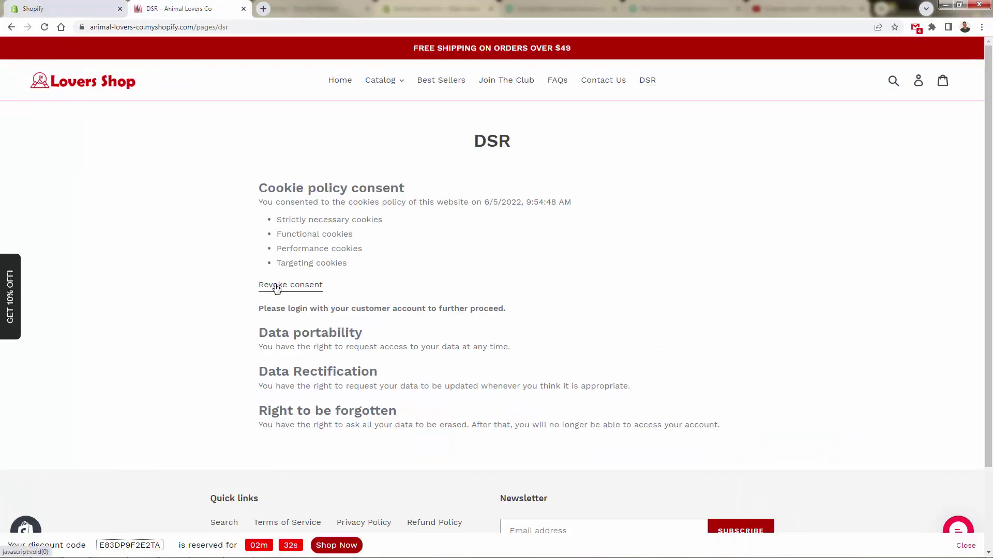
pyautogui.click(84, 10)
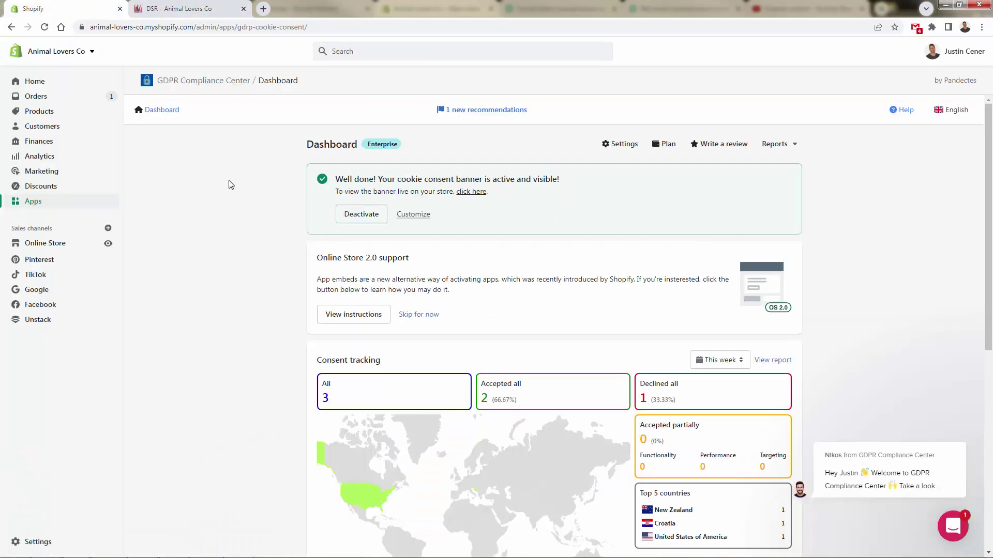
pyautogui.scroll(-3, 234, 245)
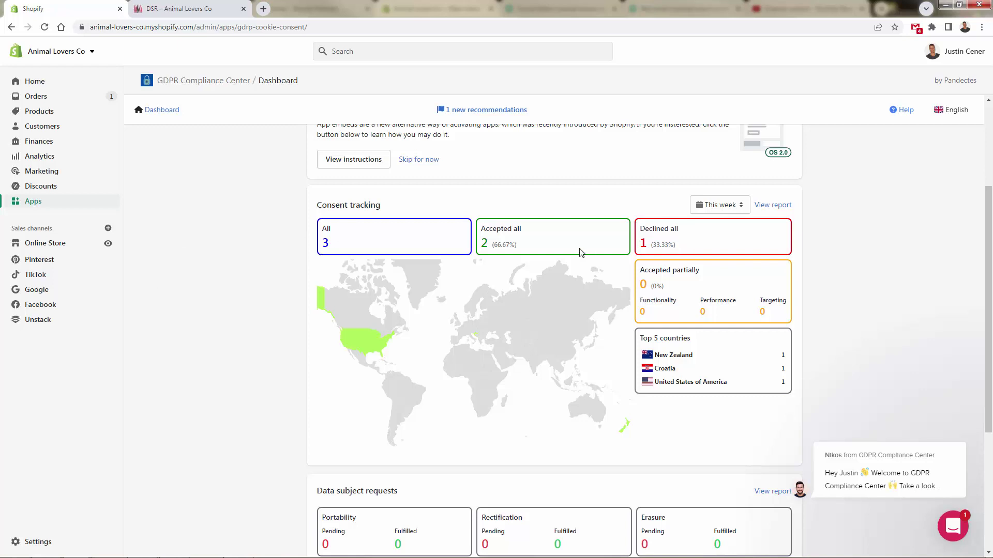
pyautogui.scroll(-1, 558, 287)
pyautogui.scroll(-1, 194, 317)
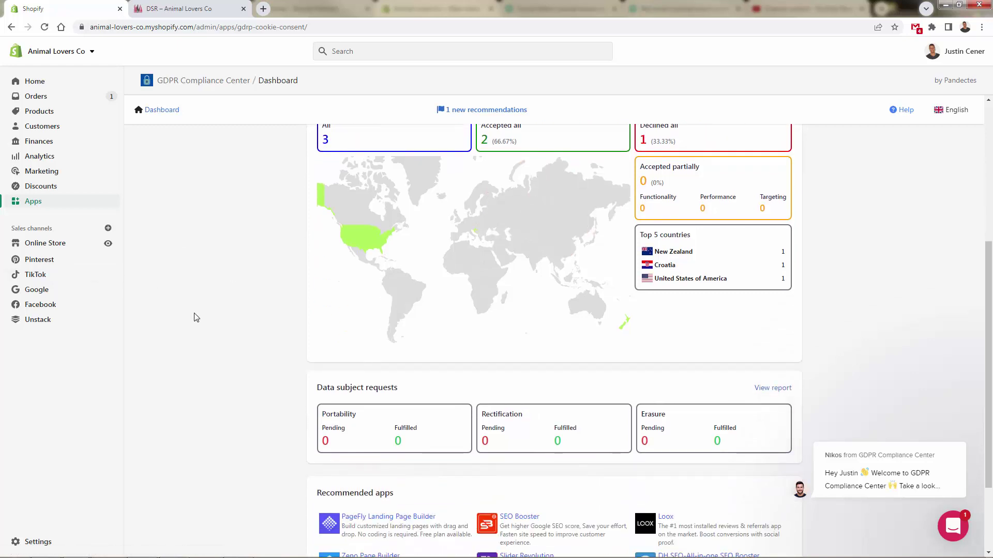
pyautogui.scroll(-2, 197, 316)
pyautogui.scroll(7, 207, 321)
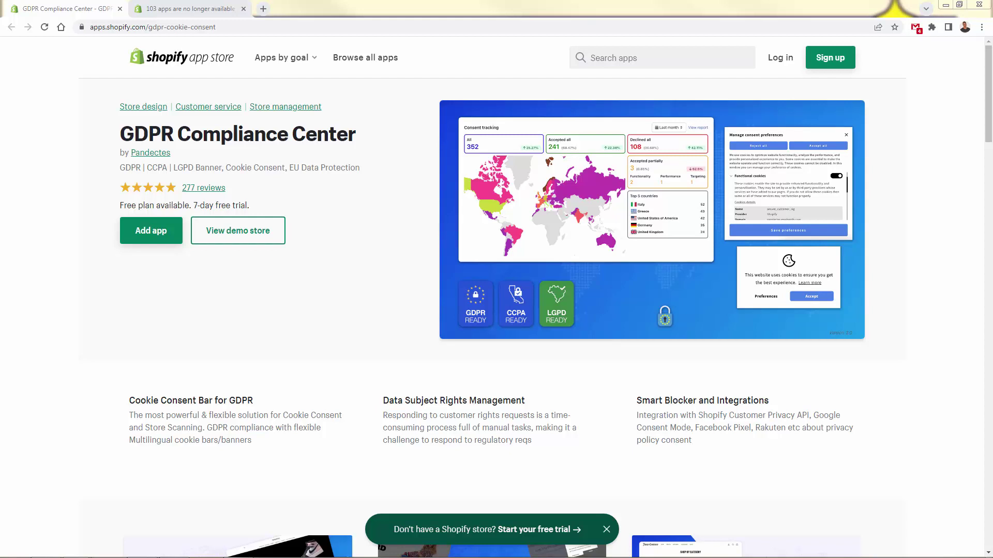
# Scroll the article on 103 removed apps and start a search for 'gdpr'.
pyautogui.click(161, 13)
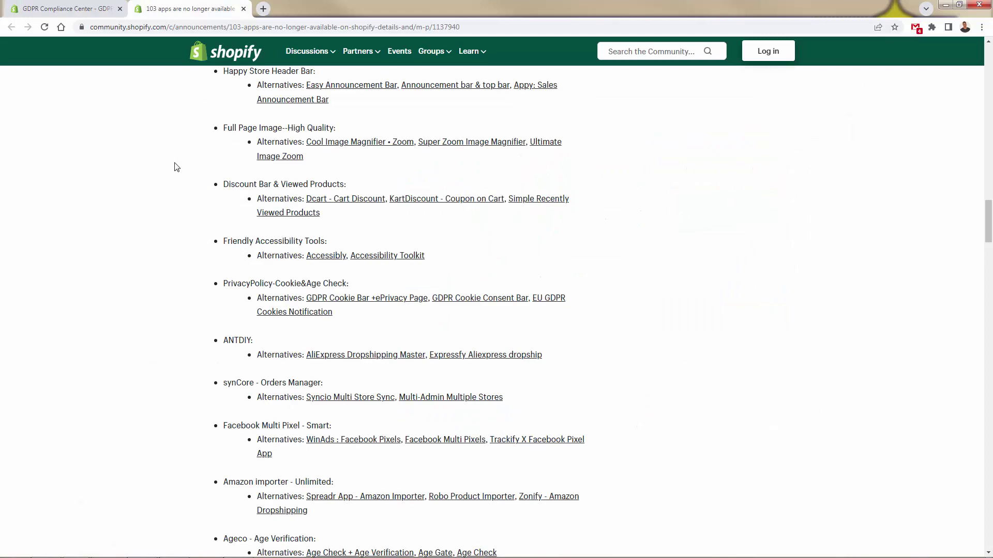
pyautogui.scroll(20, 193, 339)
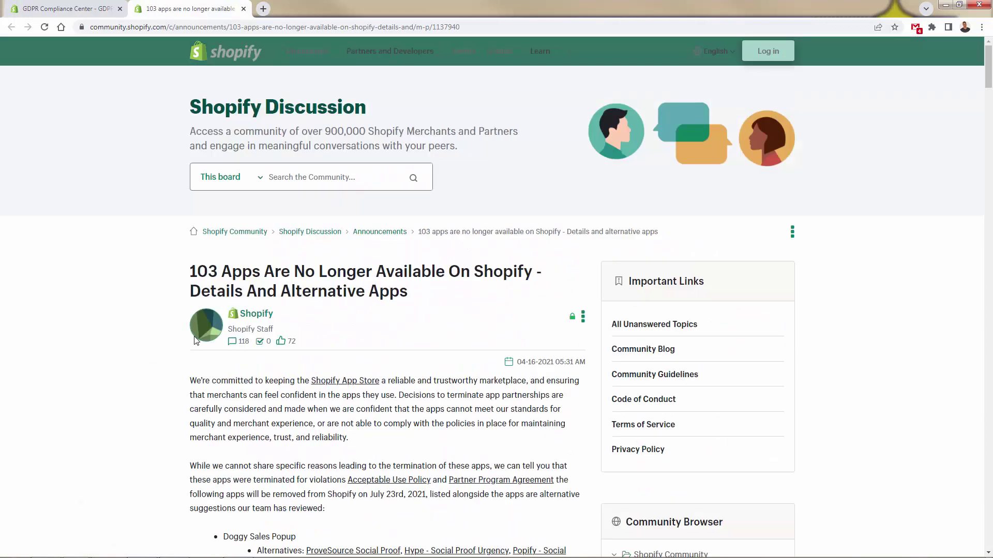
pyautogui.scroll(-5, 196, 339)
pyautogui.scroll(2, 251, 163)
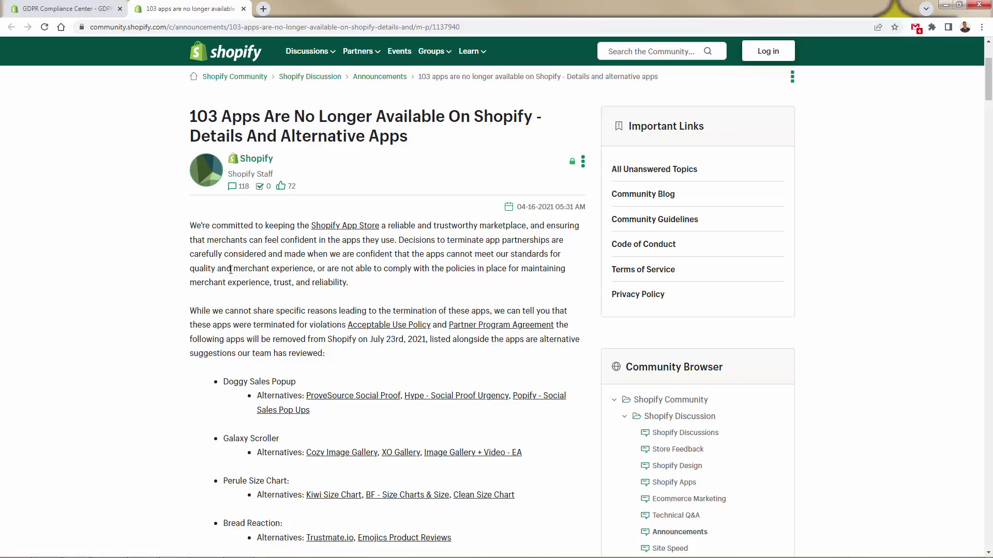
pyautogui.scroll(-15, 231, 270)
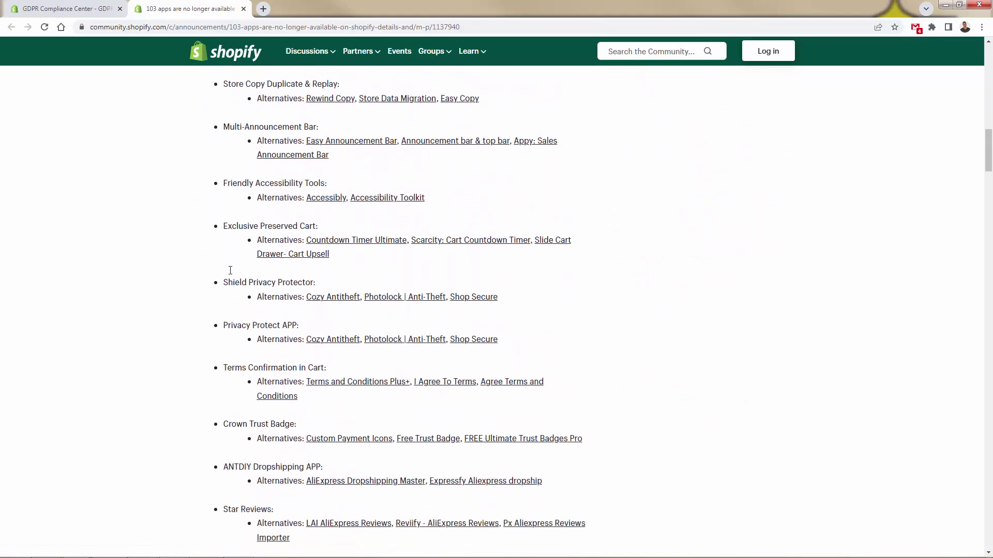
pyautogui.scroll(-8, 230, 270)
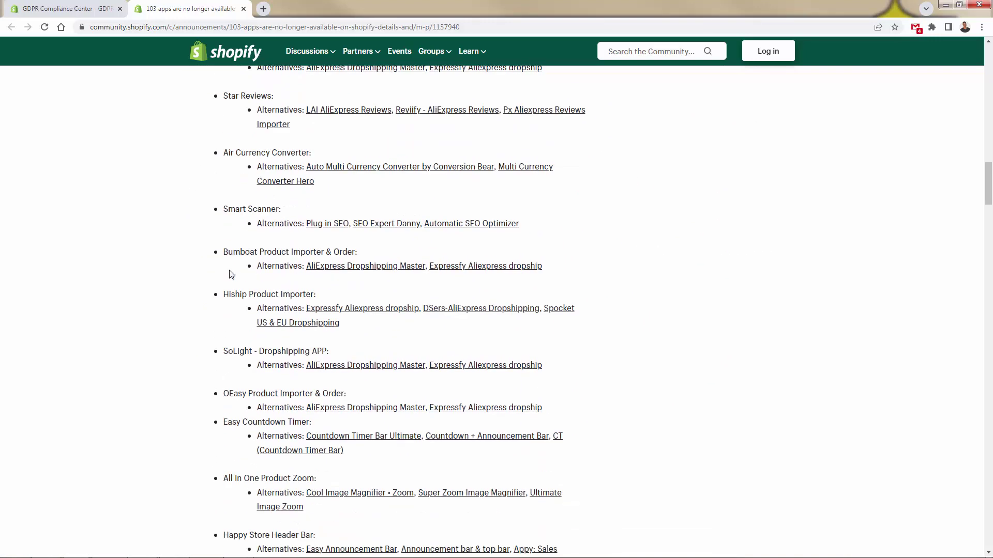
pyautogui.hotkey('ctrl', 'f')
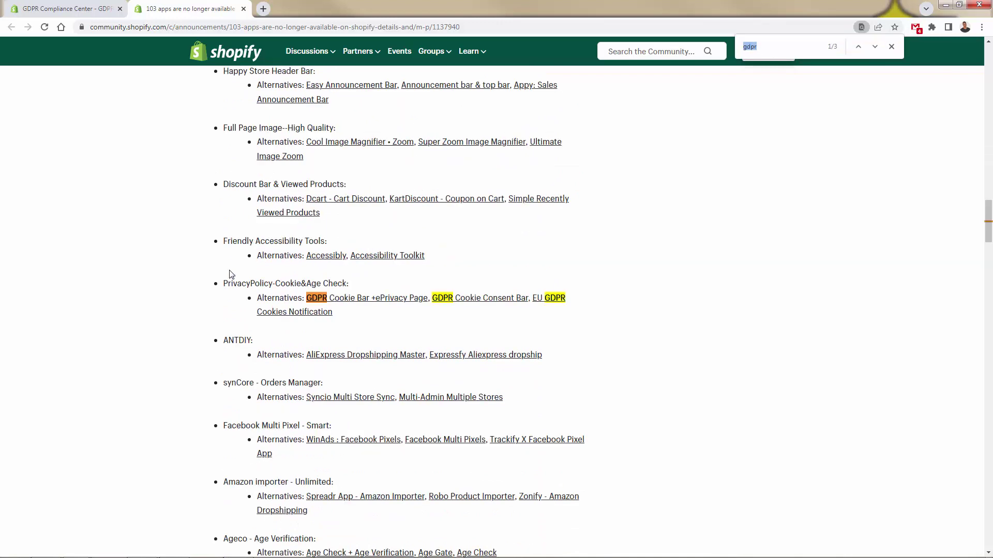